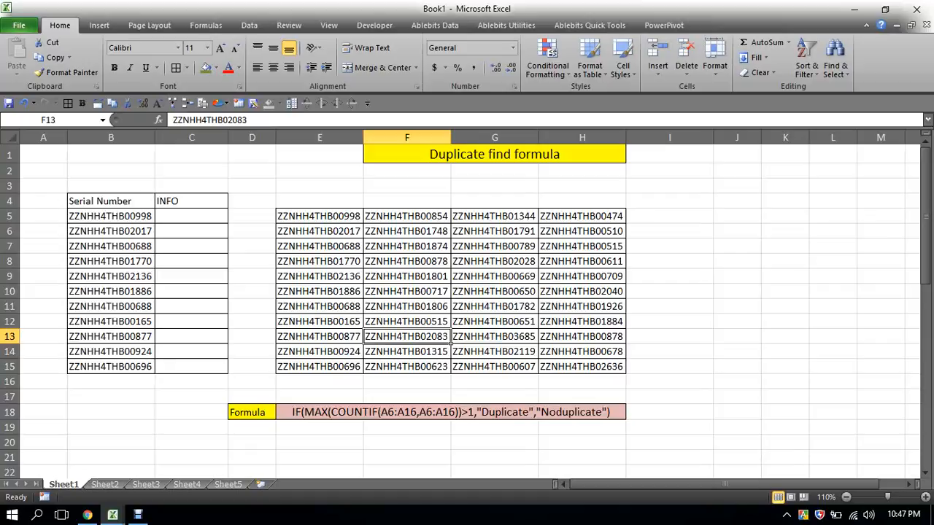
{"action": "left_click", "coordinate": [320, 261]}
{"action": "left_click", "coordinate": [191, 261]}
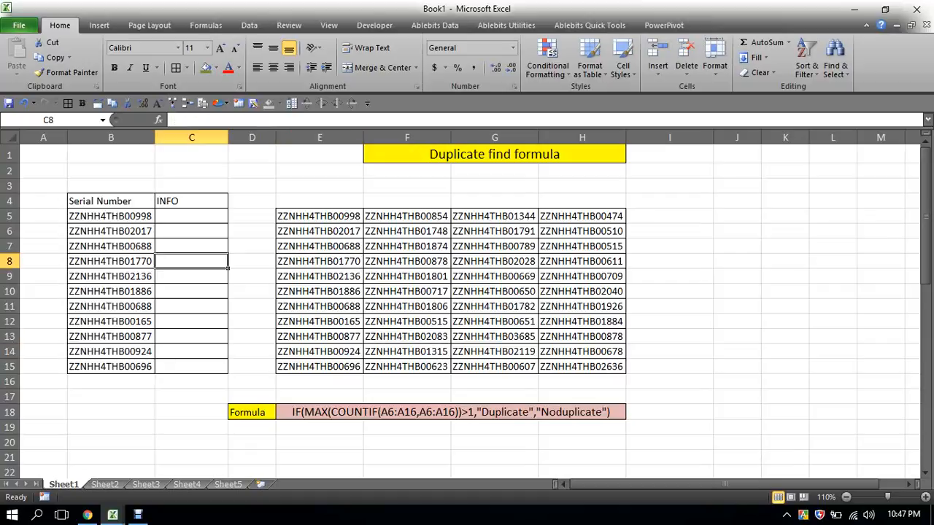
{"action": "left_click", "coordinate": [407, 277]}
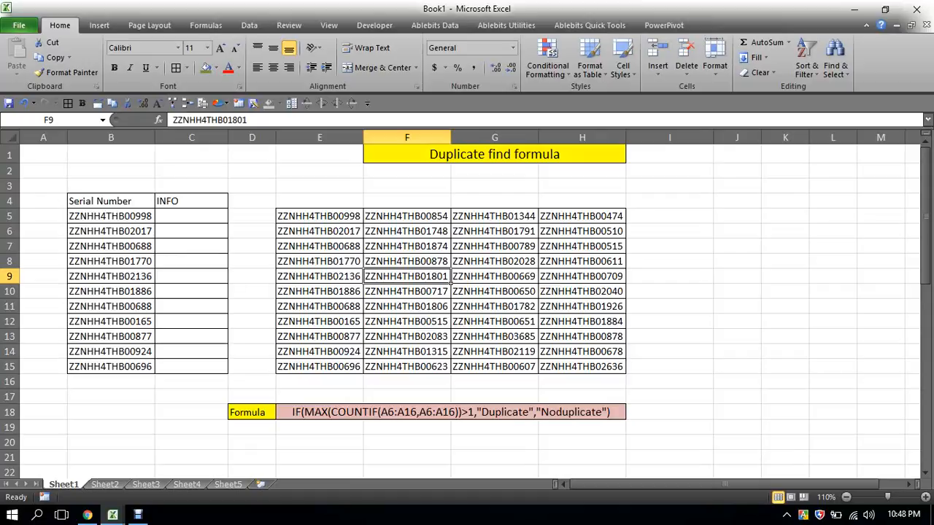
{"action": "left_click", "coordinate": [111, 137]}
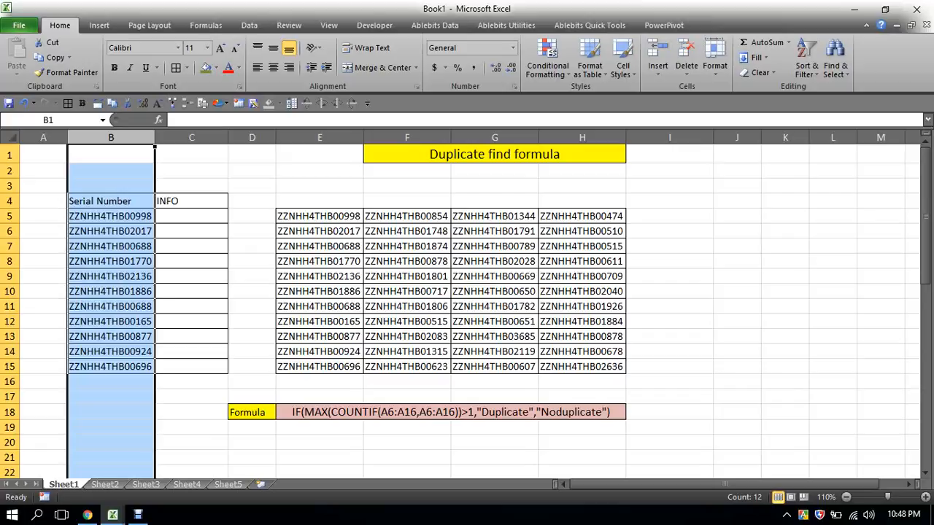
{"action": "left_click_drag", "start_coordinate": [318, 216], "coordinate": [581, 366]}
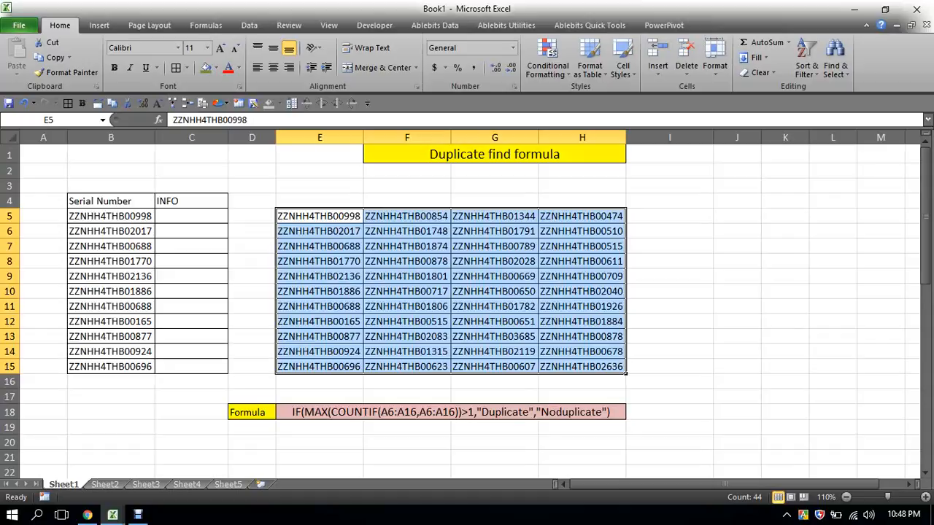
Step: Find all cells on the sheet that contain the serial number copied from cell E5
{"action": "left_click", "coordinate": [319, 216]}
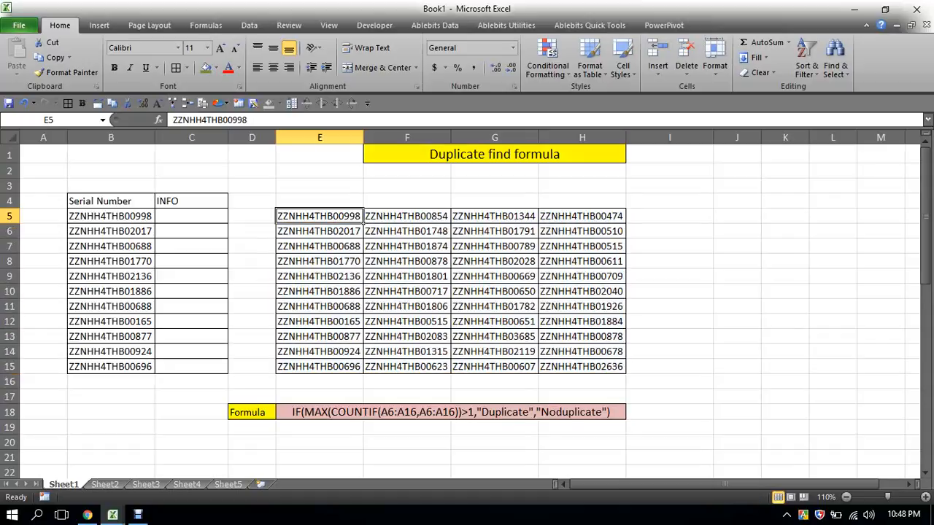
{"action": "key", "text": "ctrl+c"}
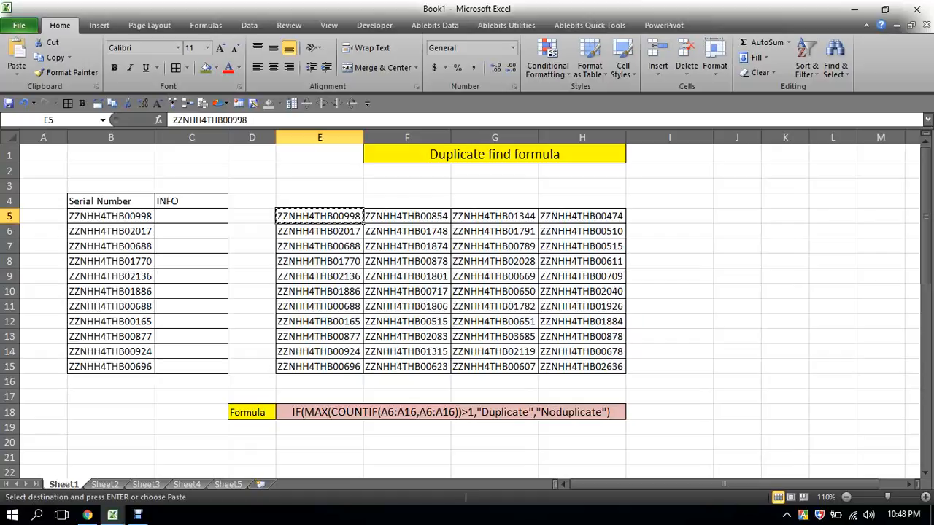
{"action": "key", "text": "ctrl+f"}
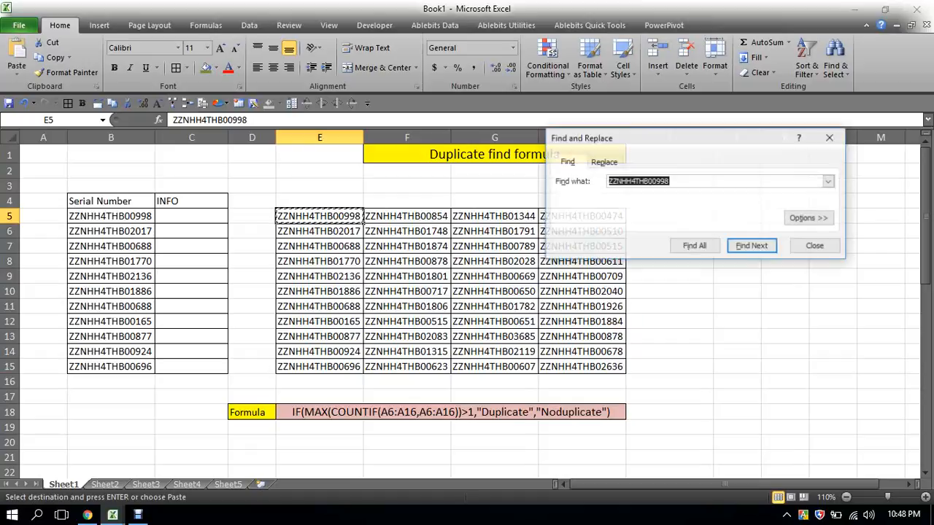
{"action": "key", "text": "ctrl+v"}
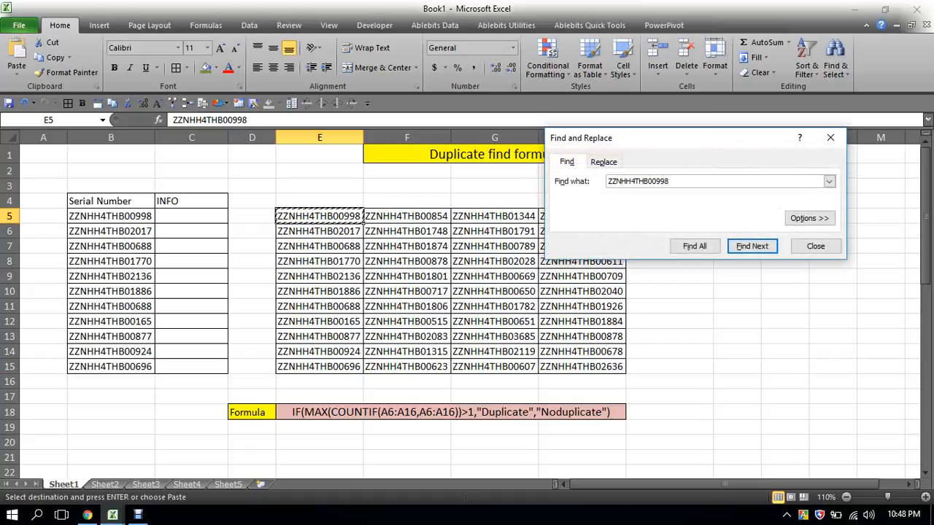
{"action": "left_click", "coordinate": [695, 246]}
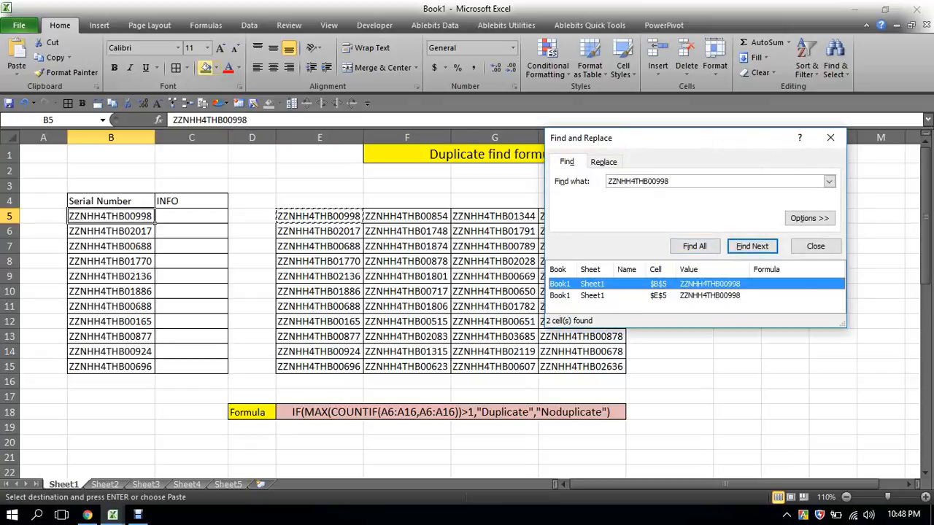
Step: Fill both found cells, B5 and E5, with the current green highlight colour and close the search
{"action": "left_click", "coordinate": [206, 67]}
{"action": "left_click", "coordinate": [709, 284]}
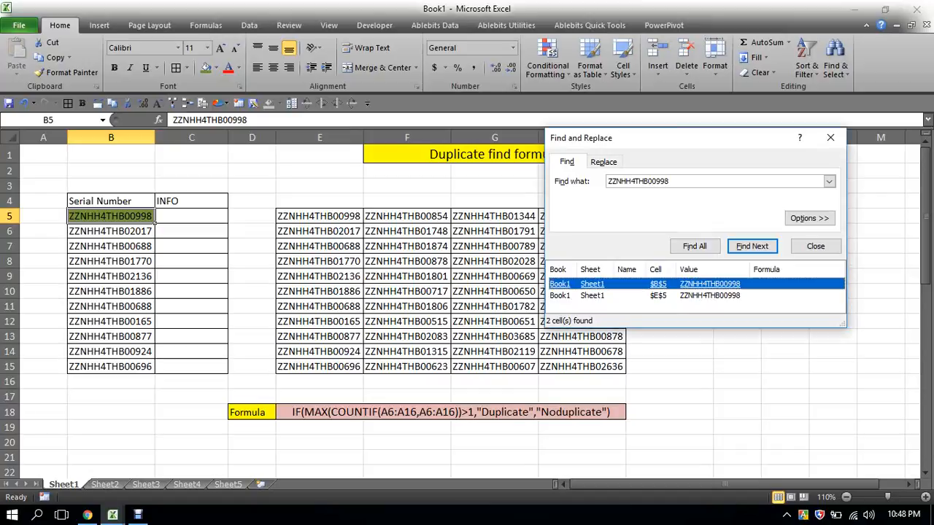
{"action": "left_click", "coordinate": [709, 296]}
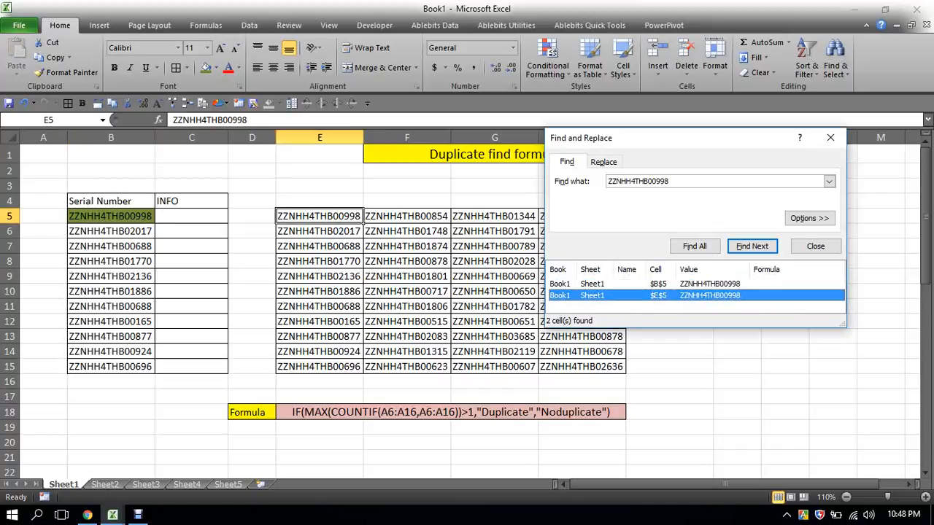
{"action": "left_click", "coordinate": [205, 67]}
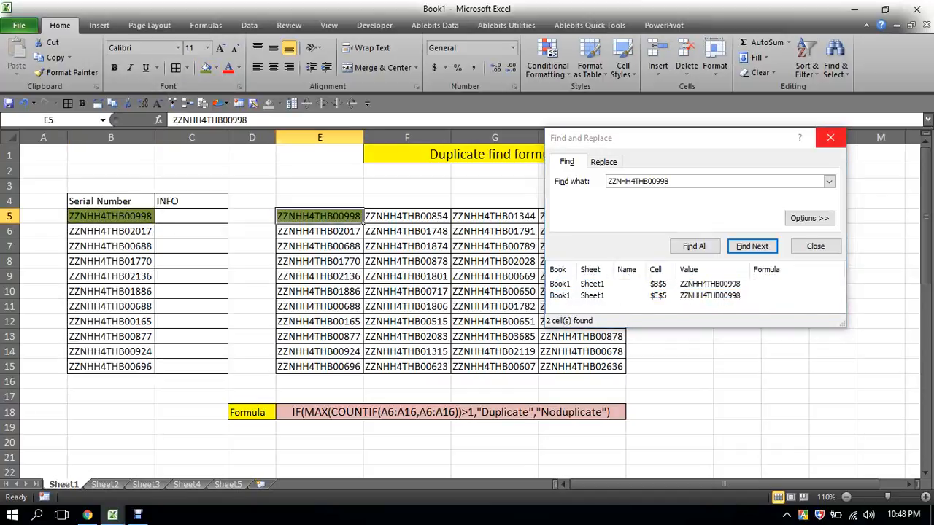
{"action": "left_click", "coordinate": [830, 137]}
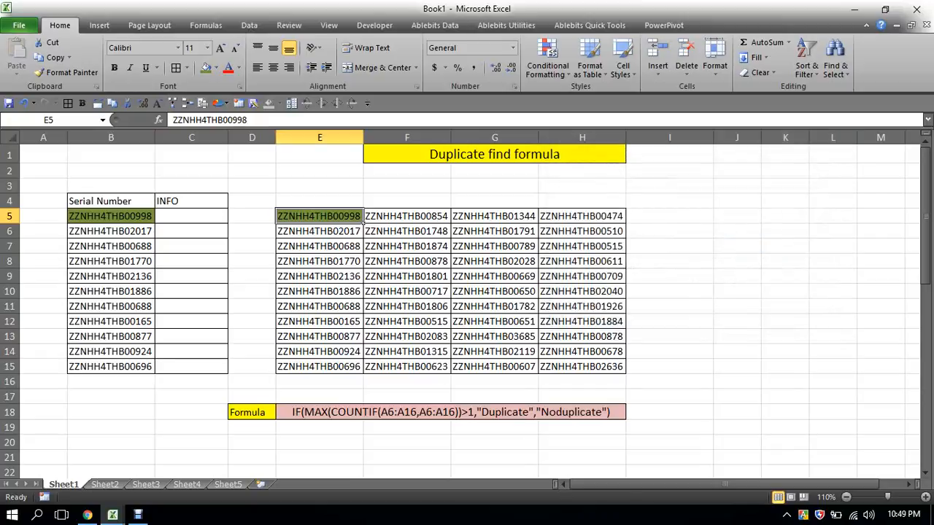
Step: Undo the green fills on cells E5 and B5
{"action": "key", "text": "ctrl+z"}
{"action": "key", "text": "ctrl+z"}
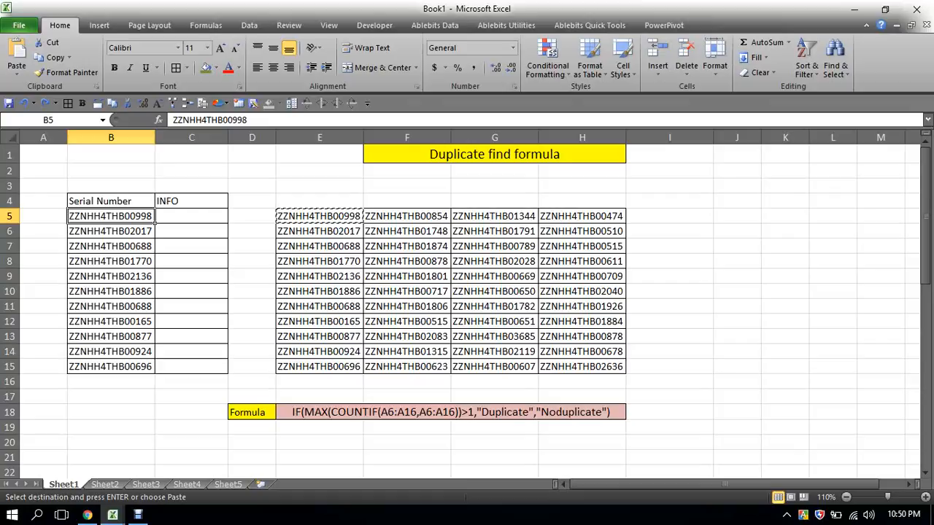
{"action": "left_click", "coordinate": [670, 276]}
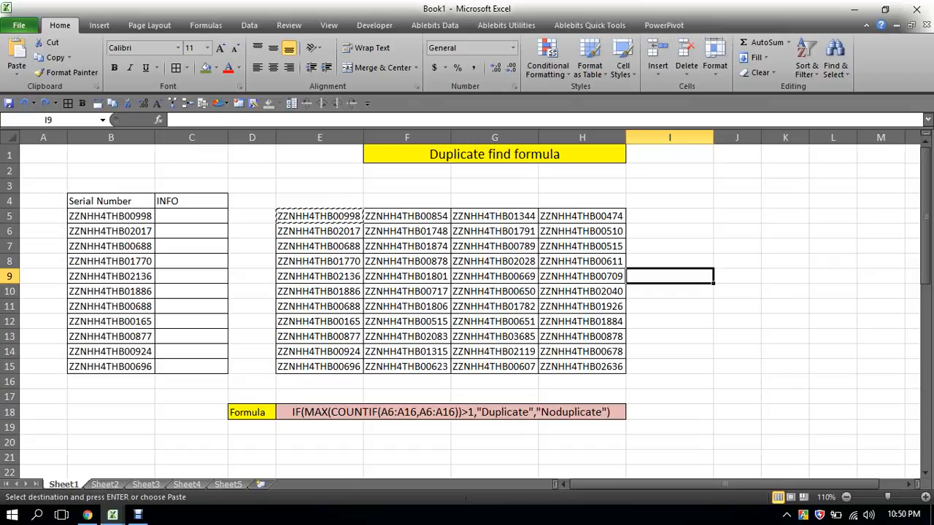
{"action": "left_click", "coordinate": [111, 137]}
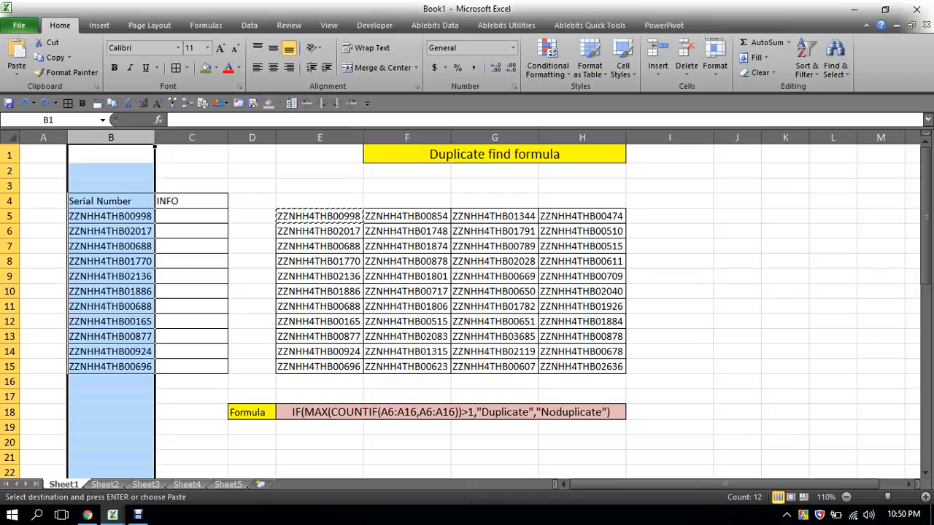
Step: Begin a formula in cell C5 that nests COUNTIF inside MAX as the logical test of an IF function
{"action": "left_click", "coordinate": [191, 186]}
{"action": "left_click", "coordinate": [191, 216]}
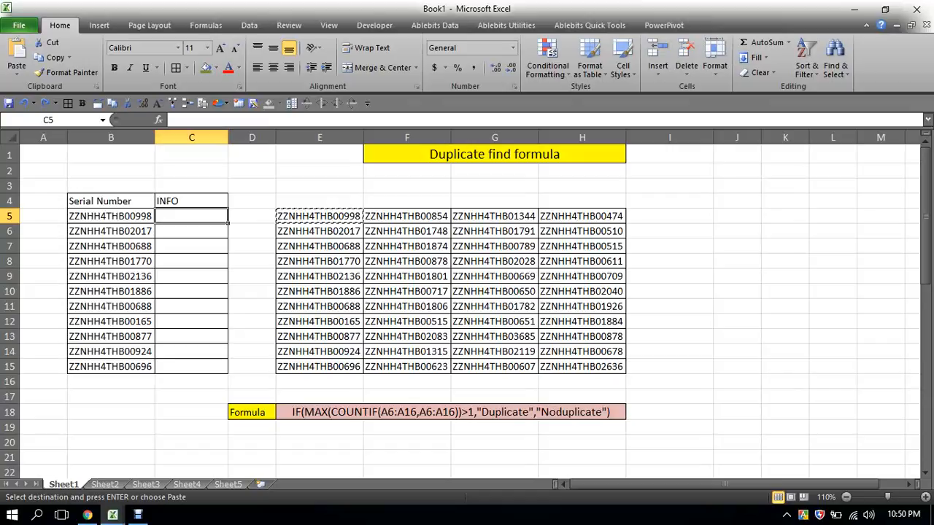
{"action": "type", "text": "=if"}
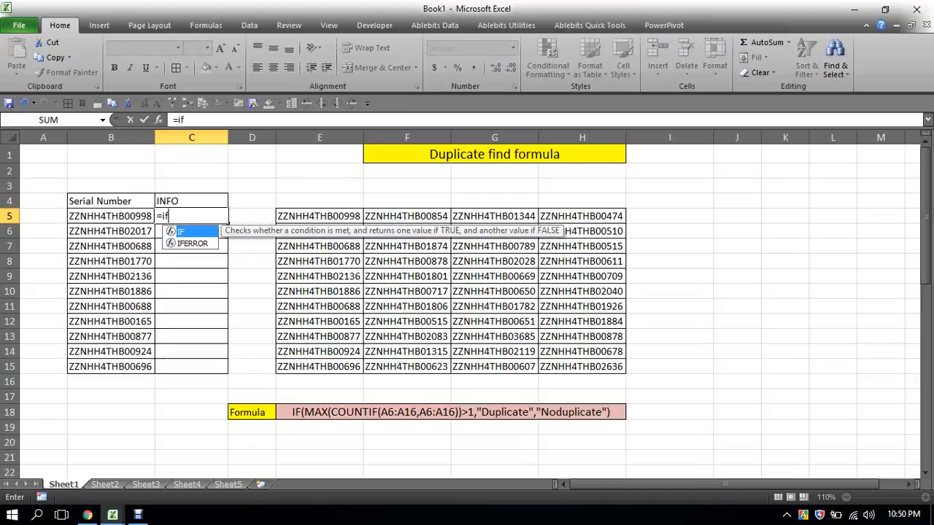
{"action": "key", "text": "Tab"}
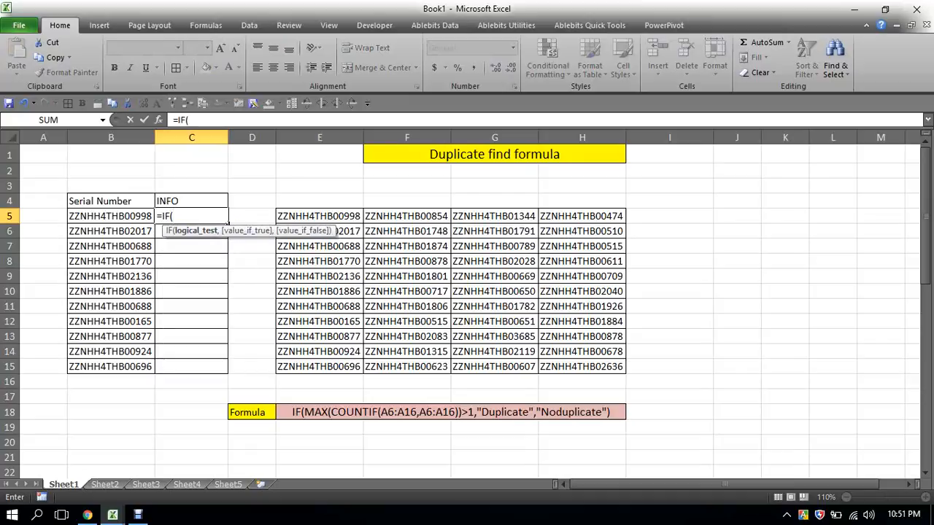
{"action": "type", "text": "max"}
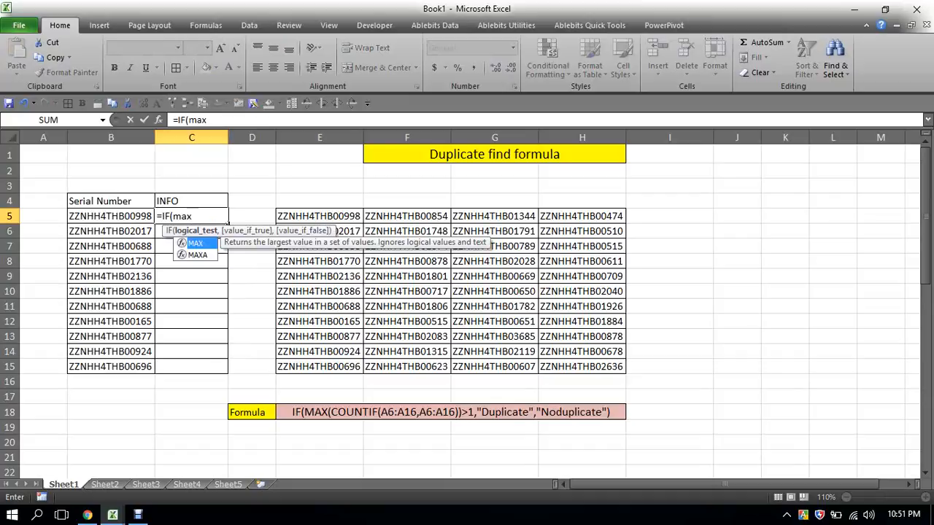
{"action": "key", "text": "Tab"}
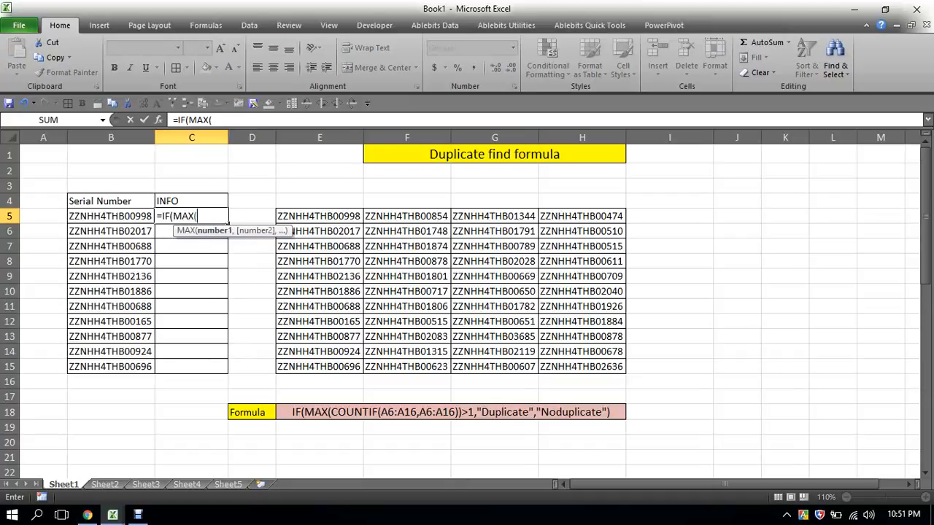
{"action": "type", "text": "cou"}
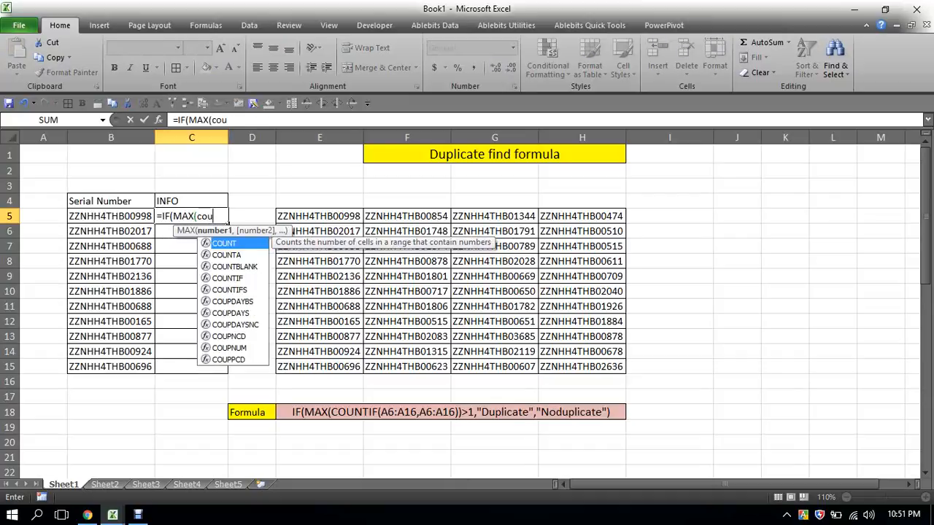
{"action": "type", "text": "nt"}
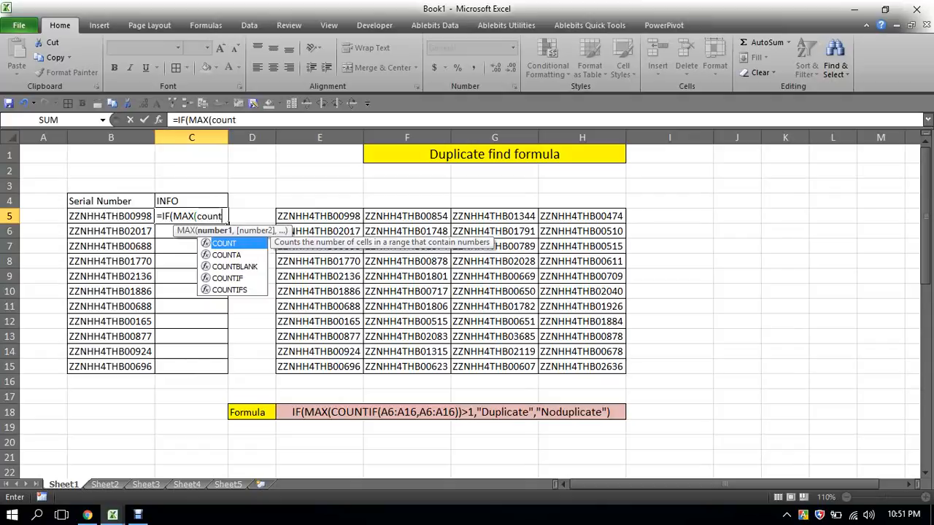
{"action": "key", "text": "Down"}
{"action": "key", "text": "Down"}
{"action": "key", "text": "Down"}
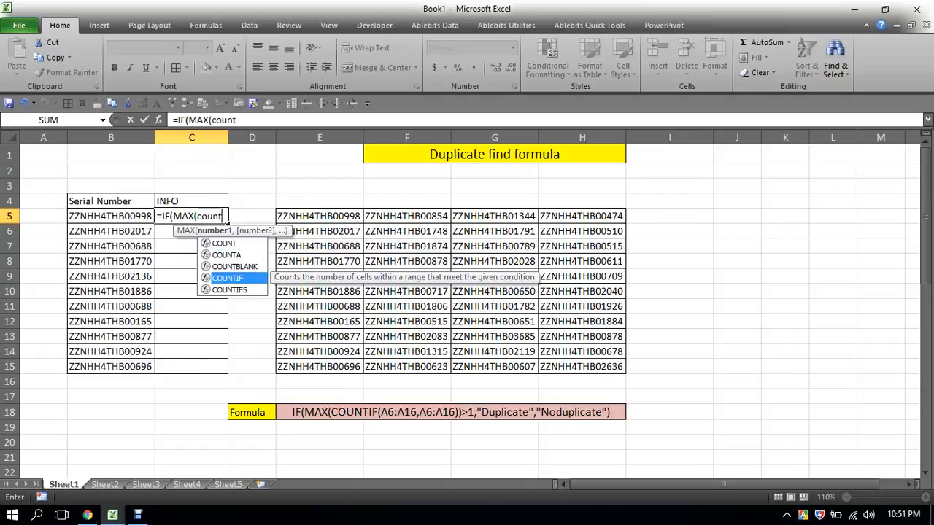
{"action": "key", "text": "Tab"}
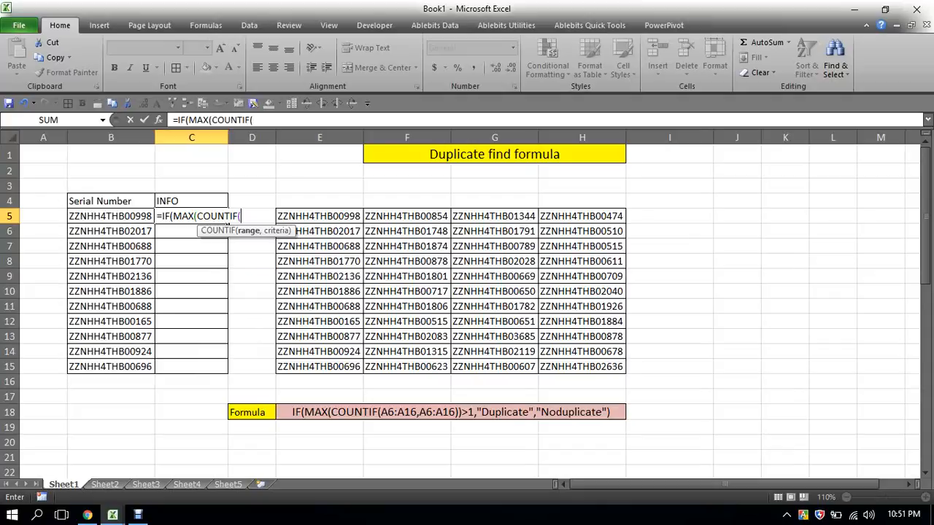
Step: Use B5:B15 as both the COUNTIF range and criteria, close COUNTIF and MAX, and test whether the result is >1
{"action": "left_click_drag", "start_coordinate": [131, 216], "coordinate": [150, 366]}
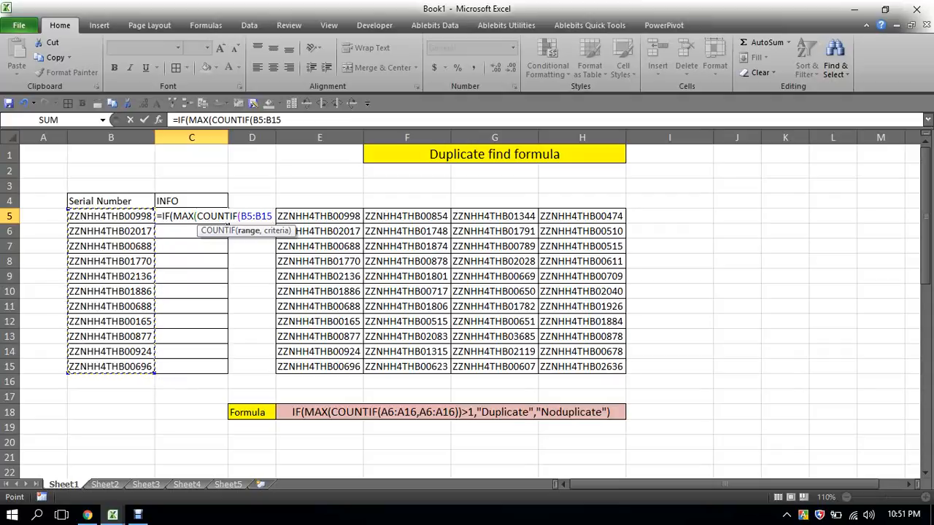
{"action": "type", "text": ","}
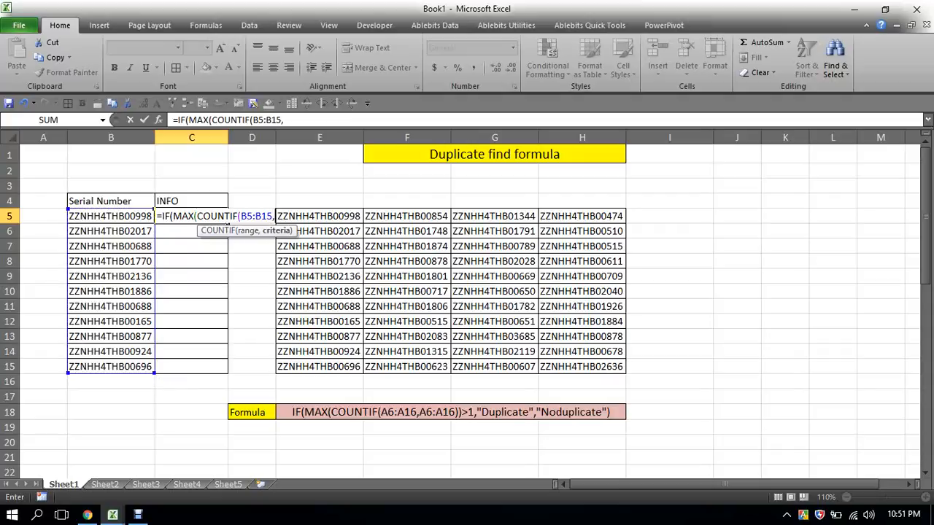
{"action": "left_click_drag", "start_coordinate": [110, 215], "coordinate": [138, 366]}
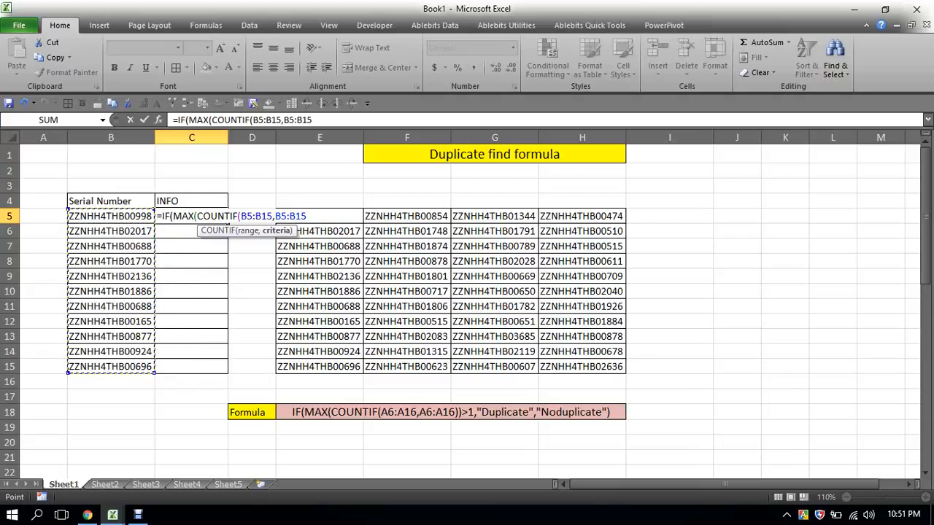
{"action": "type", "text": "))"}
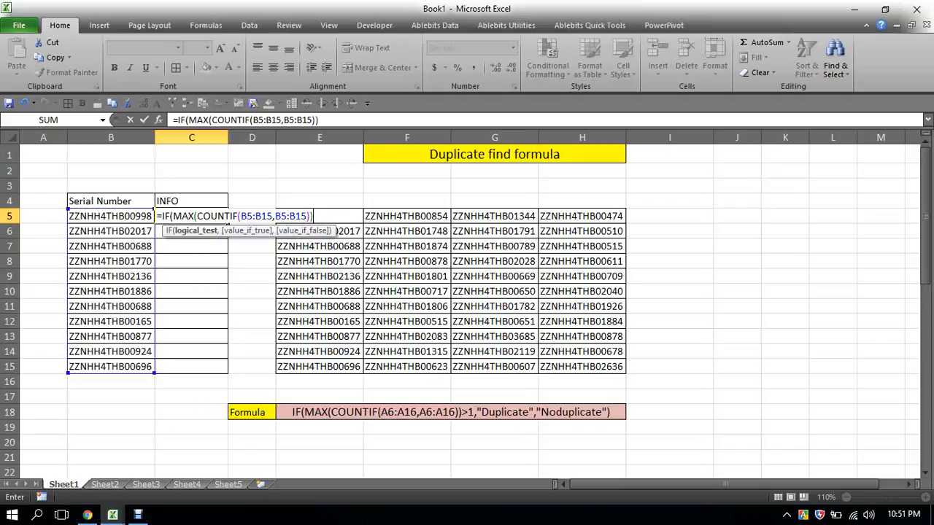
{"action": "type", "text": ">1"}
{"action": "type", "text": ","}
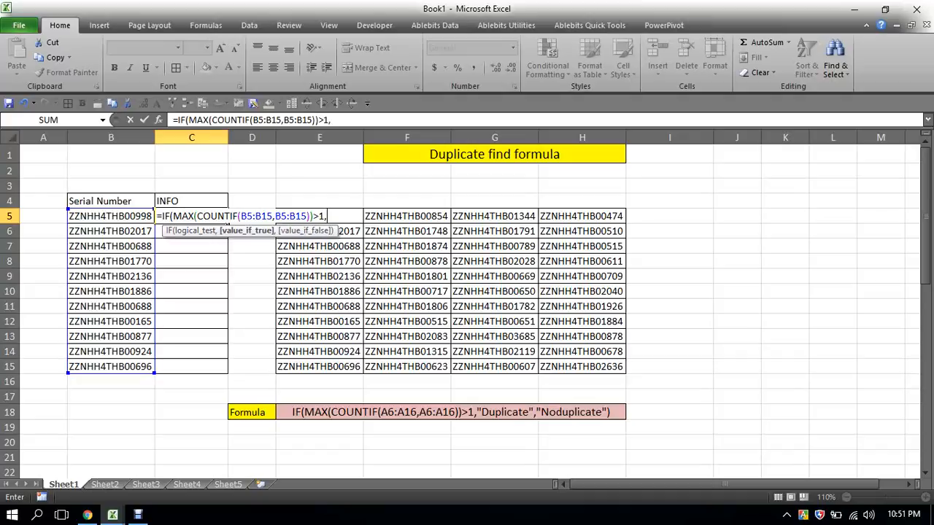
Step: Complete the IF formula in C5 with "Duplicate" as the true value and "NoDuplicate" as the false value, and enter it
{"action": "type", "text": "\"Duplicate"}
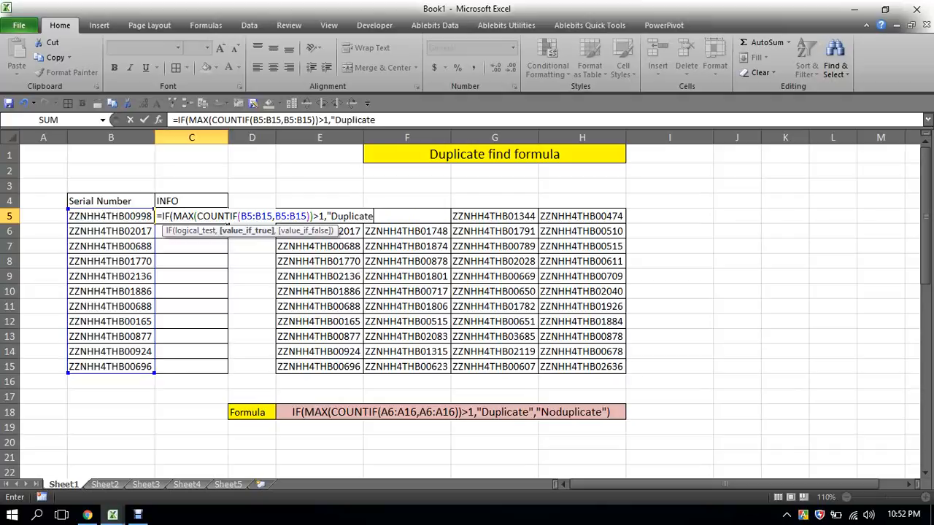
{"action": "type", "text": "\",\""}
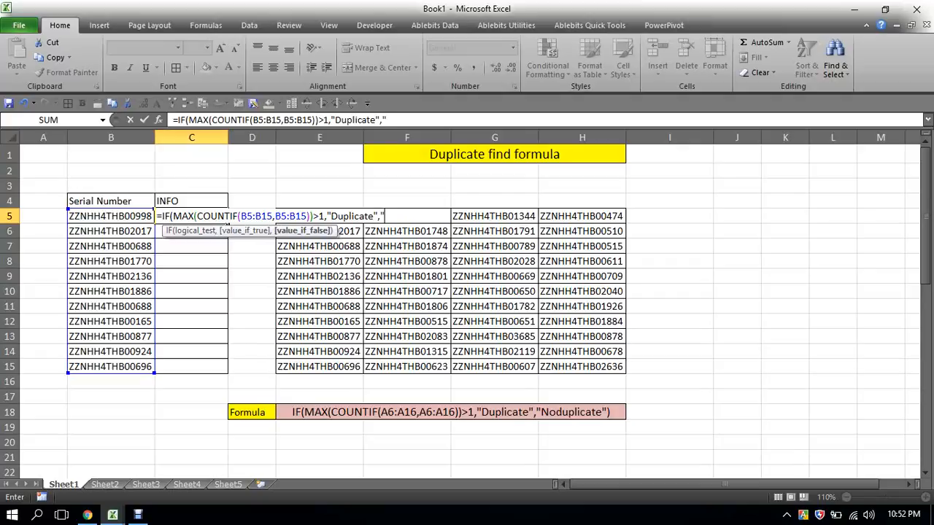
{"action": "type", "text": "NoDuplicate"}
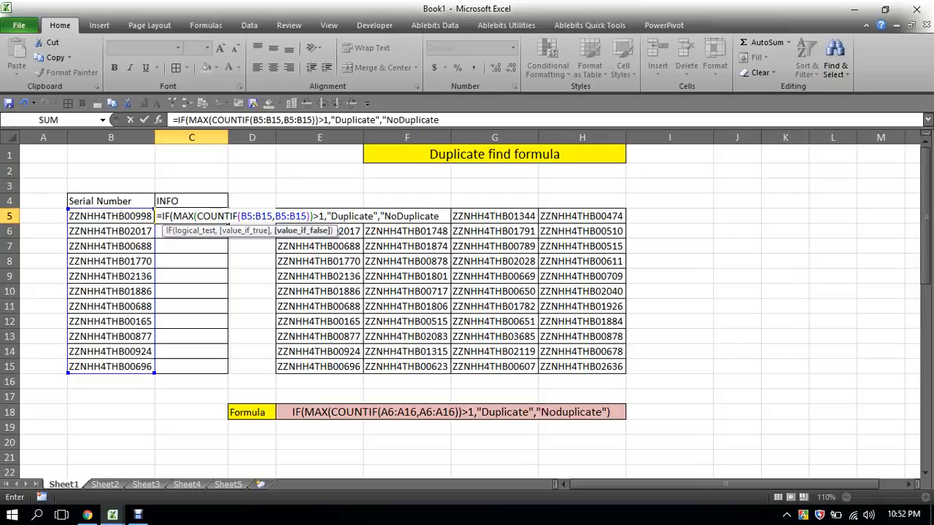
{"action": "type", "text": "\")"}
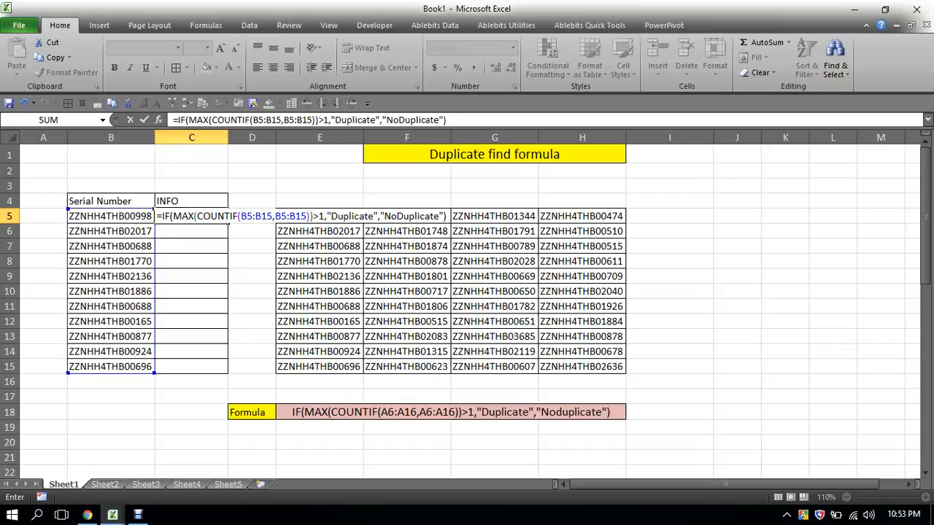
{"action": "key", "text": "Return"}
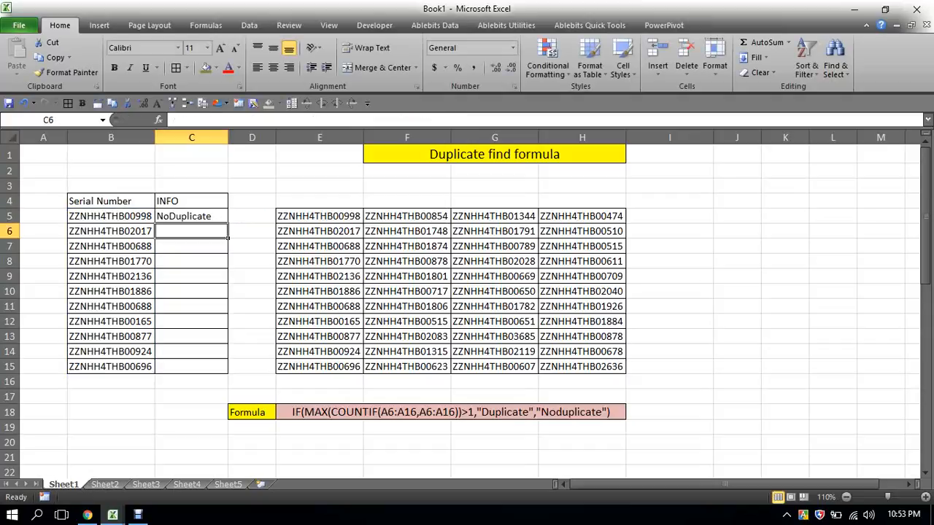
Step: Fill the C5 formula down through C15 in the INFO column and check the formula in C7
{"action": "key", "text": "Up"}
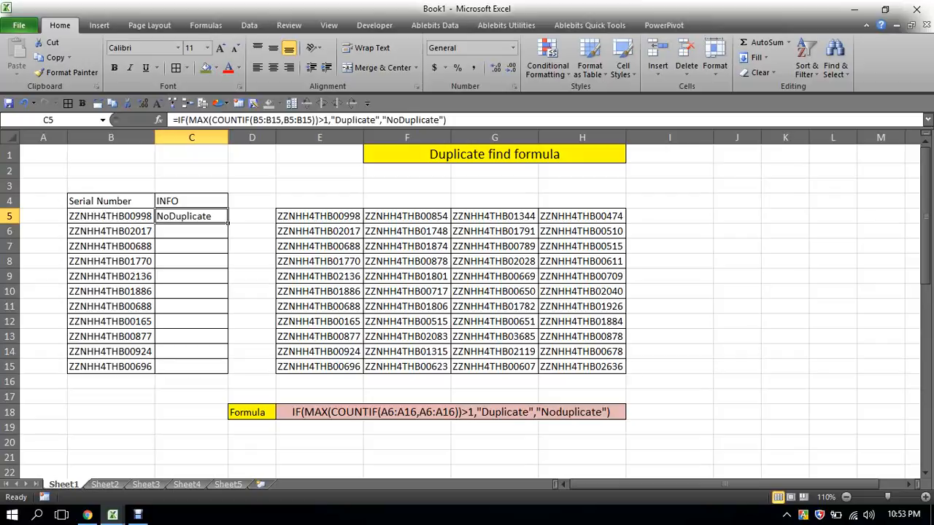
{"action": "left_click_drag", "start_coordinate": [228, 223], "coordinate": [228, 374]}
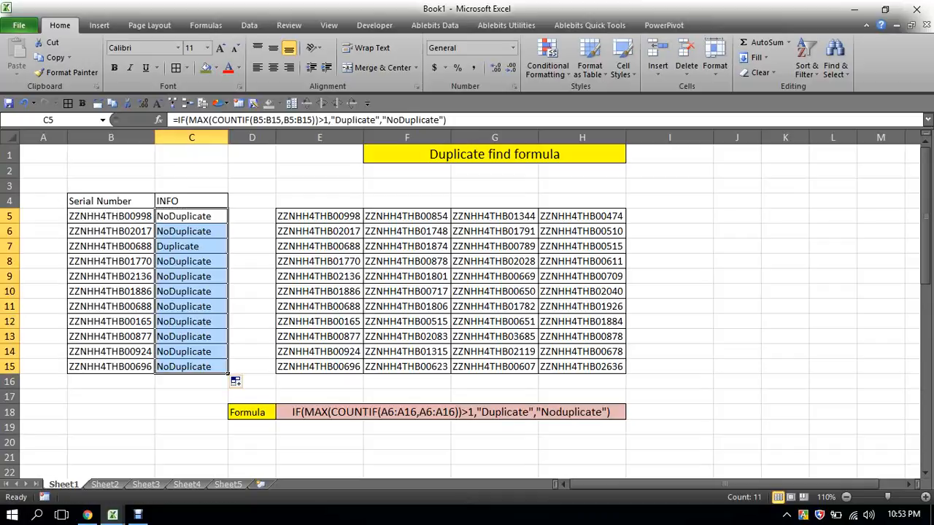
{"action": "left_click", "coordinate": [191, 217]}
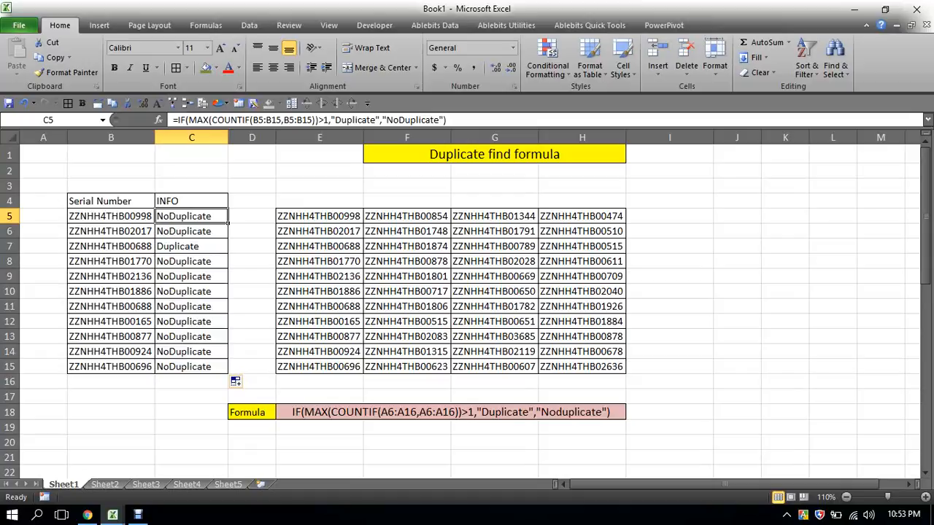
{"action": "left_click", "coordinate": [191, 246]}
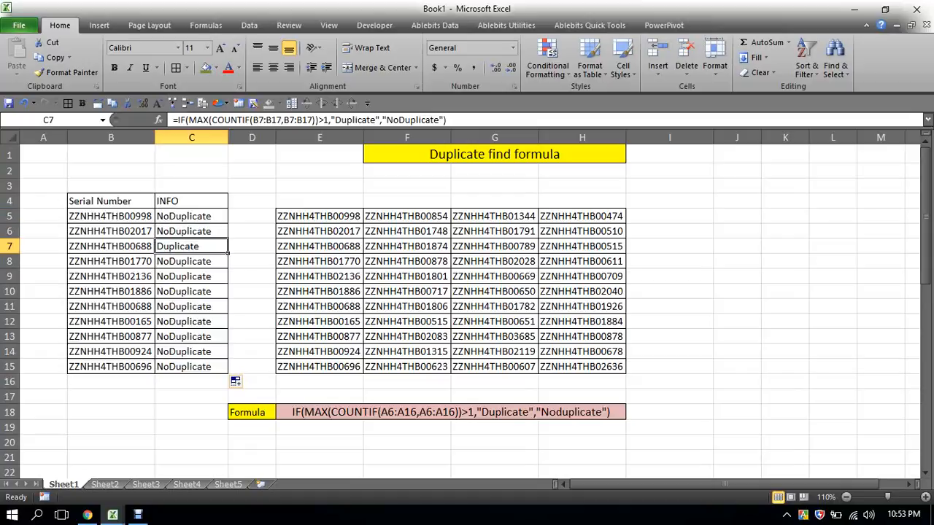
{"action": "left_click", "coordinate": [252, 276]}
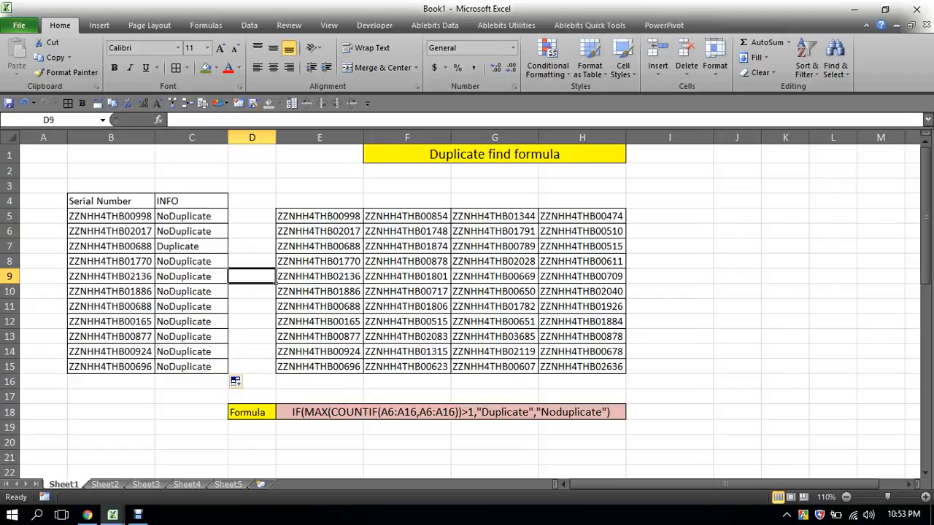
{"action": "left_click", "coordinate": [252, 201]}
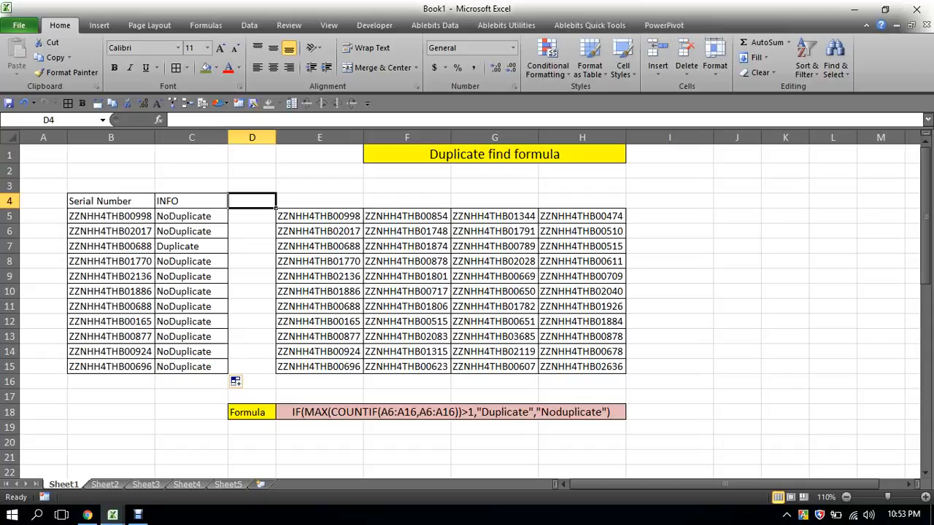
Step: Add filters to the headers in B4:C4 and filter the INFO column to show only Duplicate rows
{"action": "left_click_drag", "start_coordinate": [102, 201], "coordinate": [191, 201]}
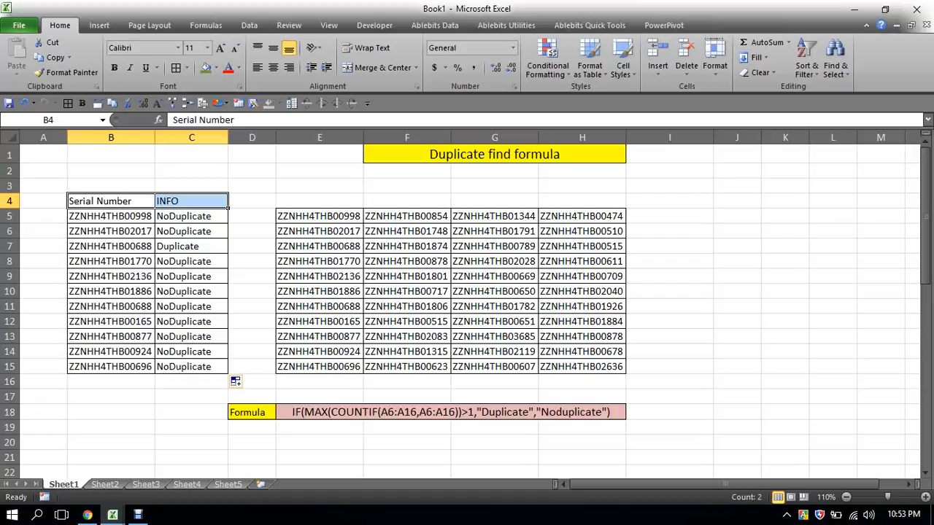
{"action": "left_click", "coordinate": [806, 64]}
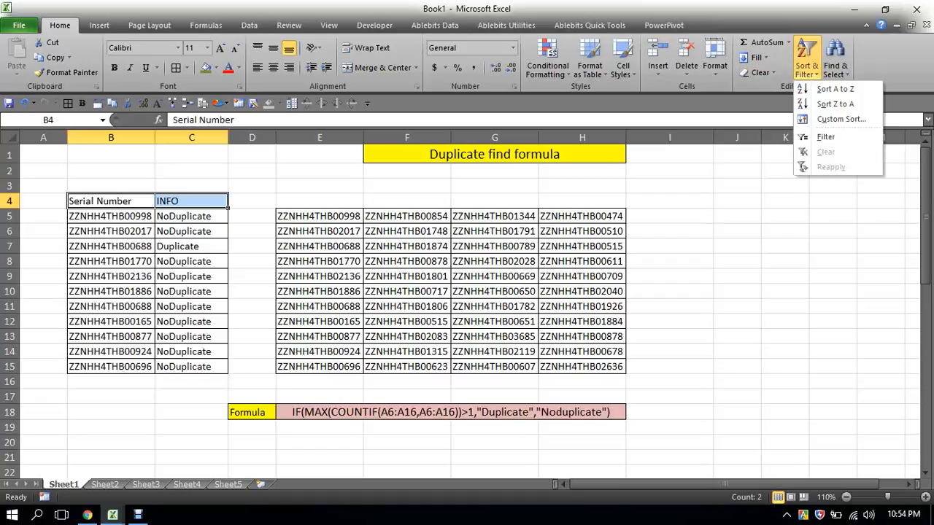
{"action": "left_click", "coordinate": [825, 136]}
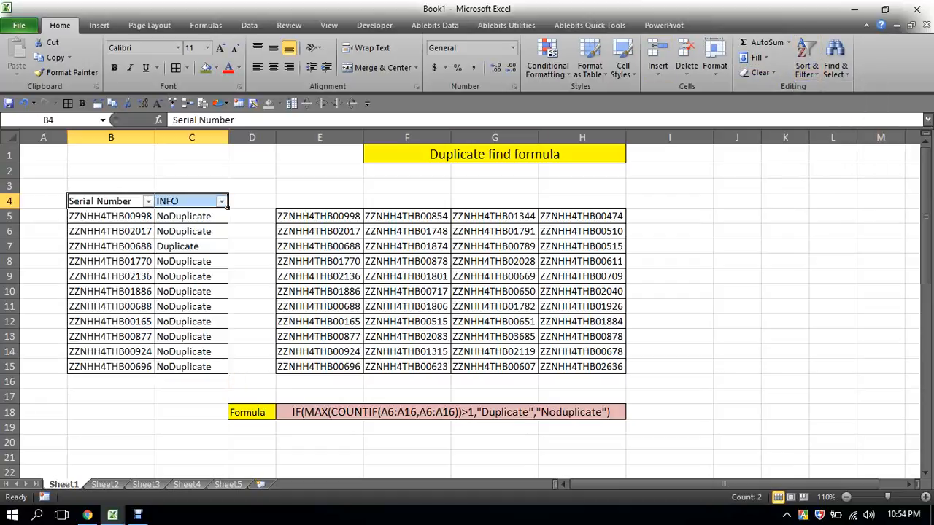
{"action": "left_click", "coordinate": [221, 201]}
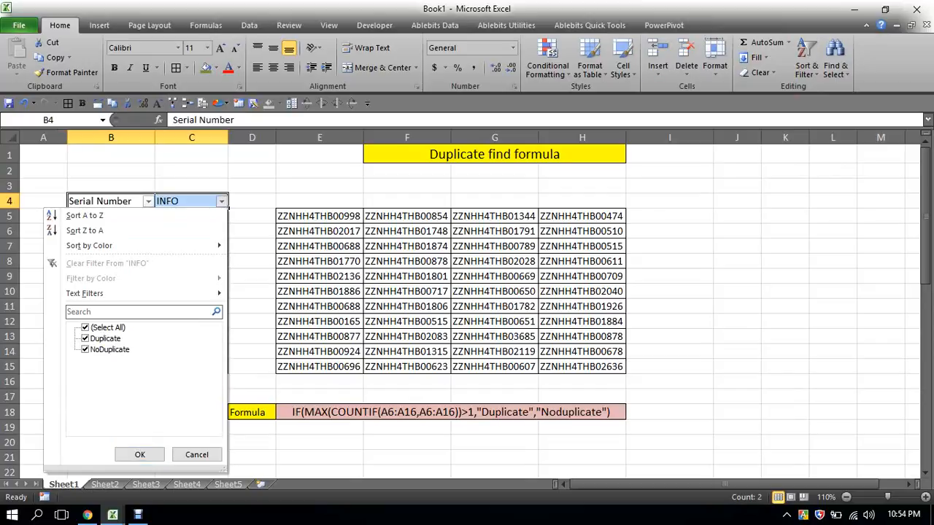
{"action": "left_click", "coordinate": [86, 327]}
{"action": "left_click", "coordinate": [86, 338]}
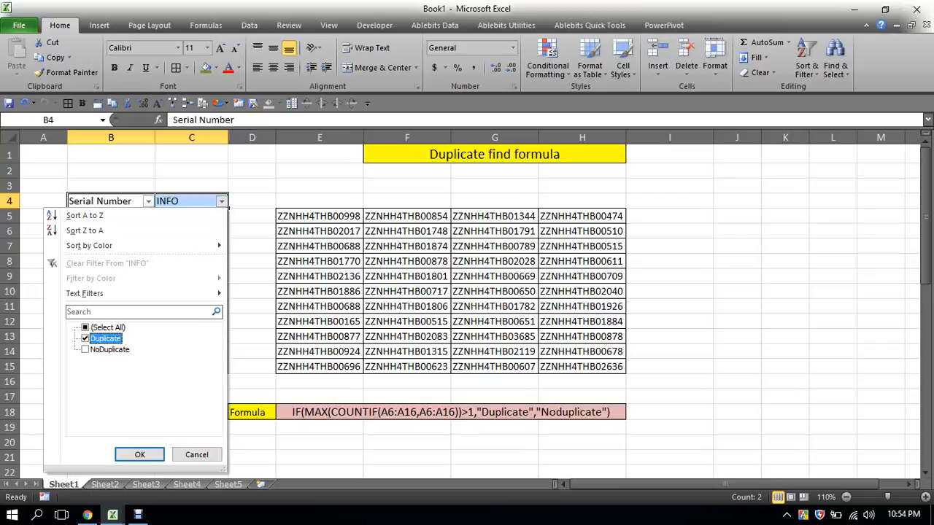
{"action": "left_click", "coordinate": [139, 455]}
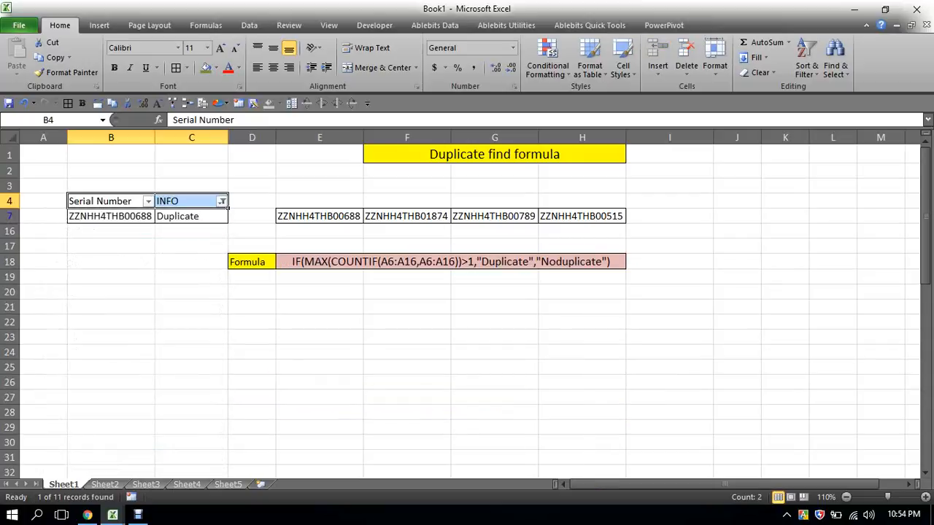
Step: Fill the filtered serial number cell B7 with a light red theme color
{"action": "left_click", "coordinate": [111, 217]}
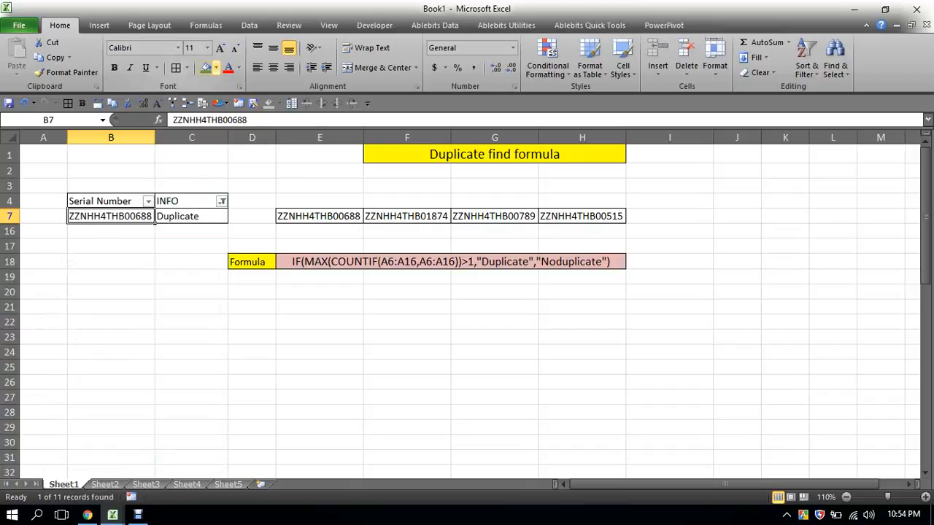
{"action": "left_click", "coordinate": [216, 67]}
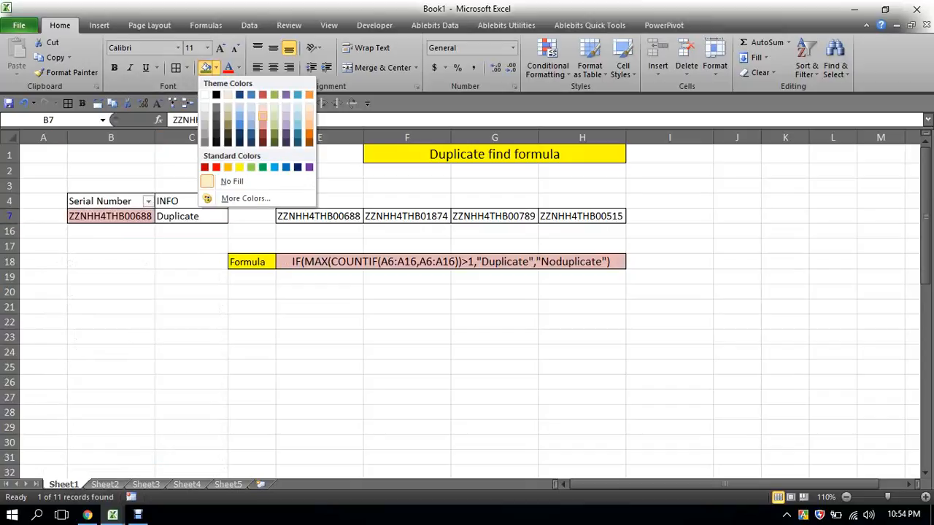
{"action": "left_click", "coordinate": [263, 115]}
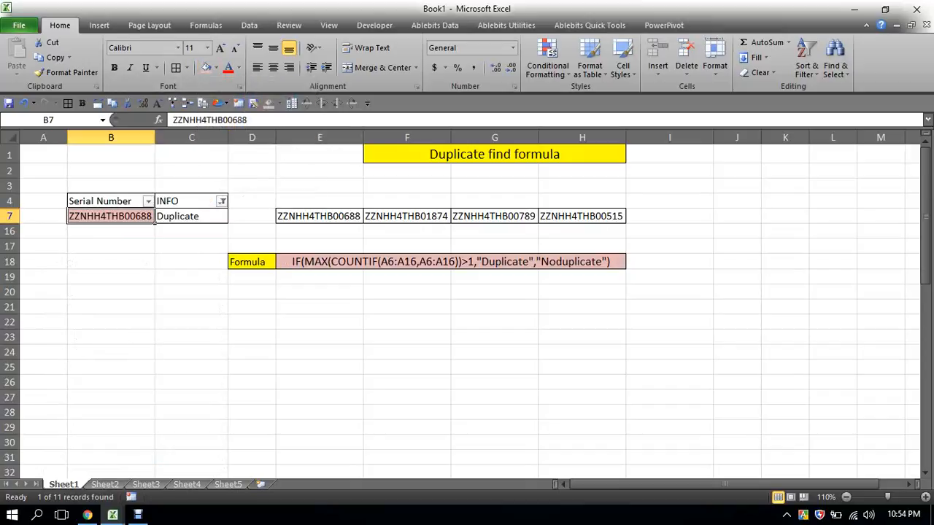
Step: Show all INFO values again and give the matching serial number in B11 the same light red fill
{"action": "left_click", "coordinate": [222, 201]}
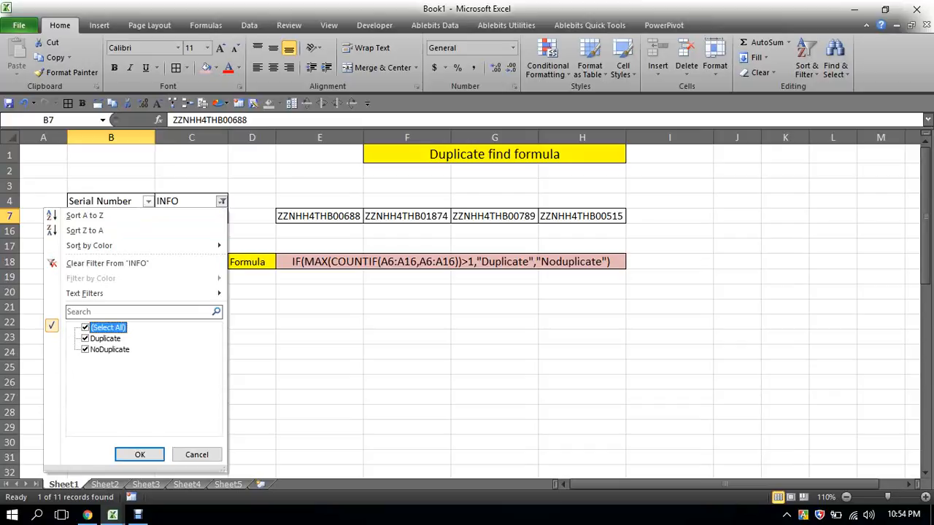
{"action": "left_click", "coordinate": [140, 454]}
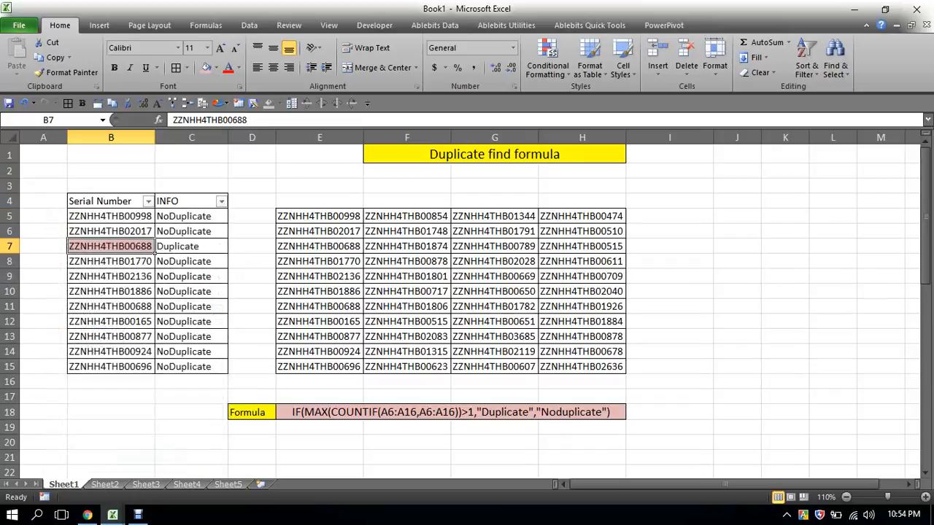
{"action": "left_click", "coordinate": [117, 307]}
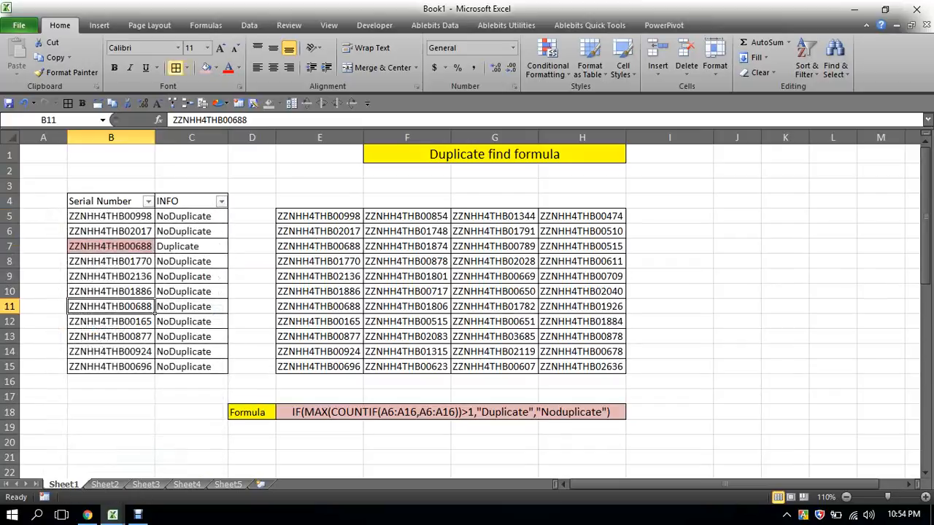
{"action": "left_click", "coordinate": [206, 68]}
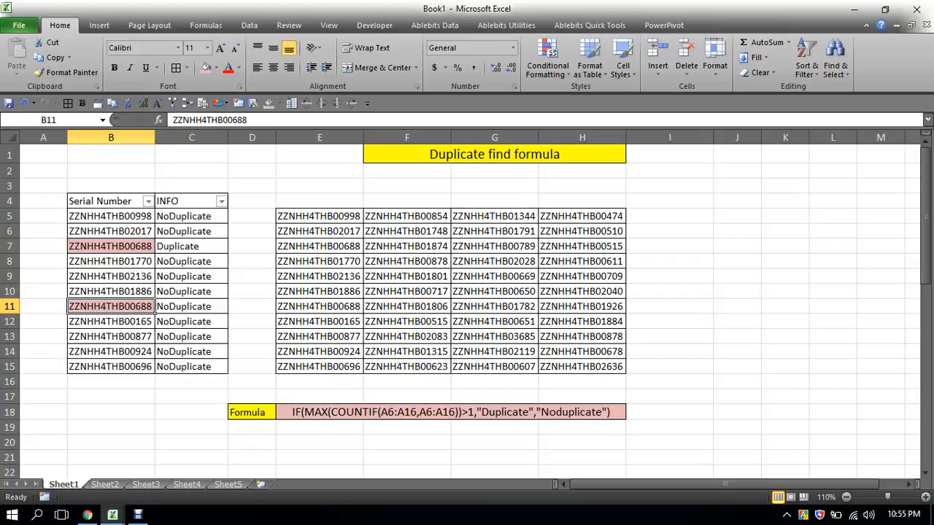
Step: Apply a Duplicate Values conditional format to E5:H15 using Light Red Fill with Dark Red Text
{"action": "left_click_drag", "start_coordinate": [319, 216], "coordinate": [605, 368]}
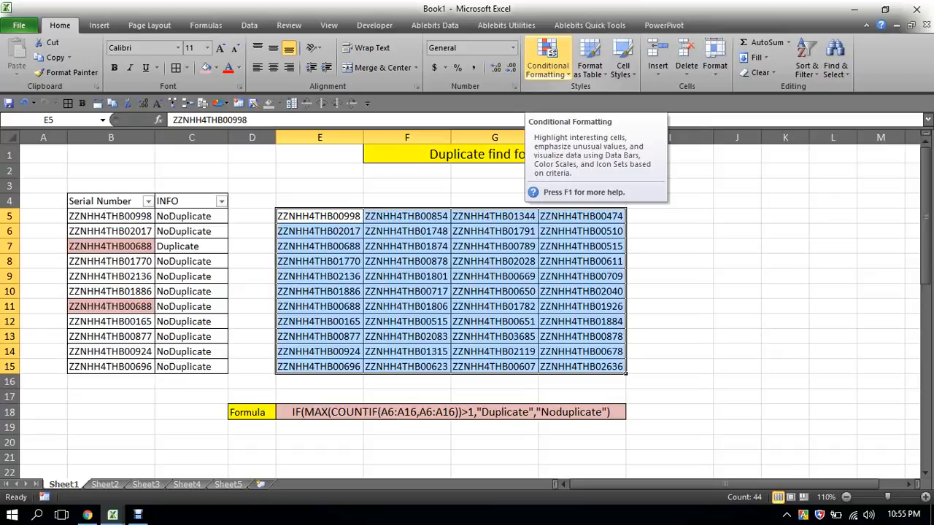
{"action": "left_click", "coordinate": [547, 62]}
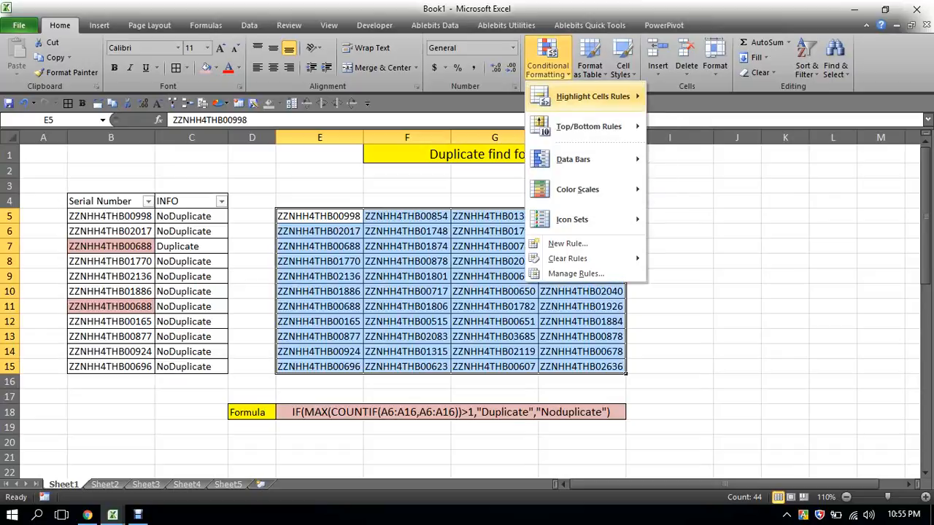
{"action": "mouse_move", "coordinate": [587, 96]}
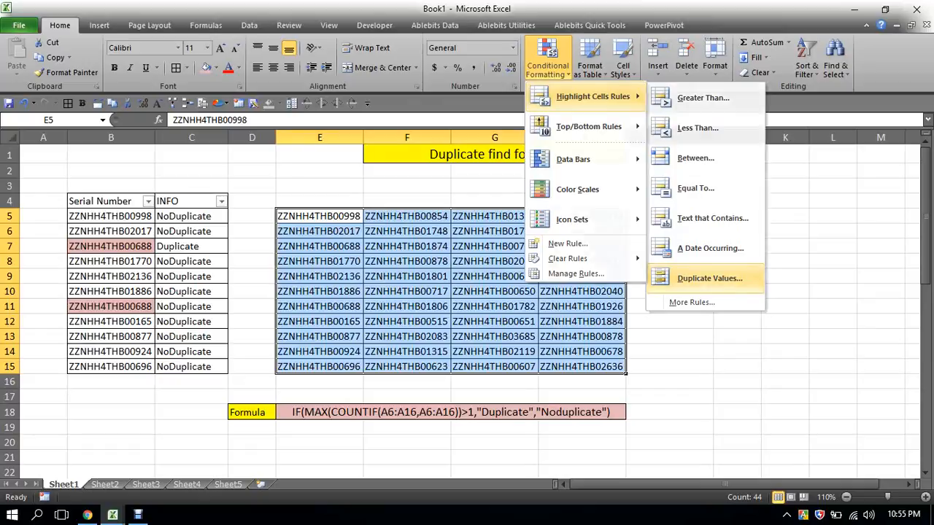
{"action": "left_click", "coordinate": [708, 278]}
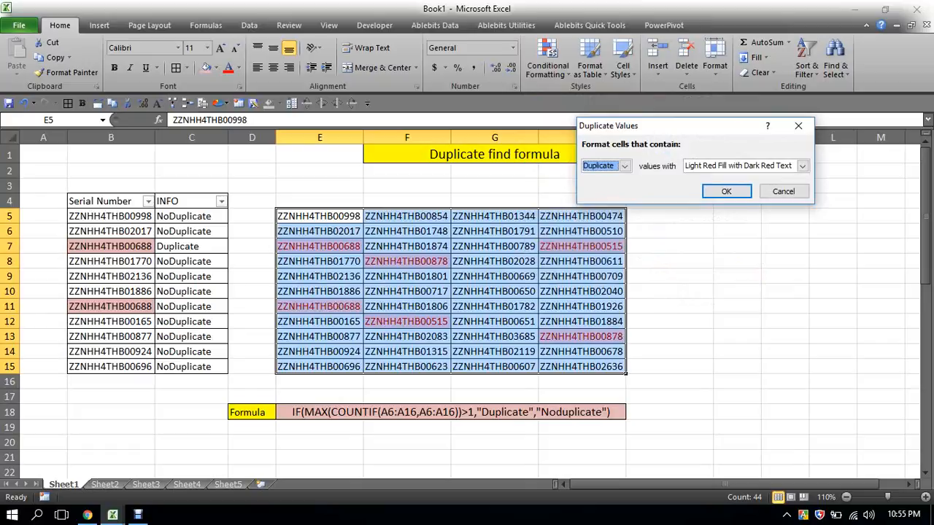
{"action": "left_click_drag", "start_coordinate": [678, 126], "coordinate": [694, 81]}
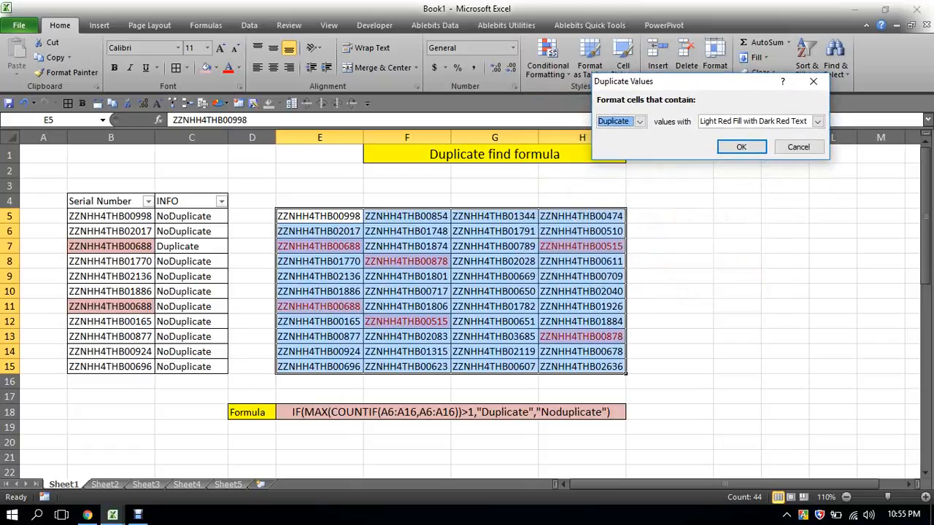
{"action": "left_click", "coordinate": [639, 122]}
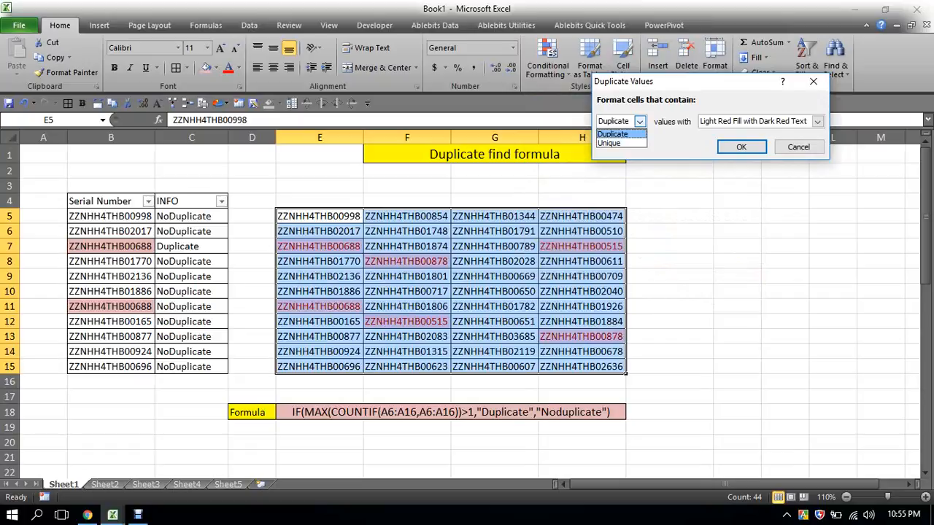
{"action": "left_click", "coordinate": [817, 122]}
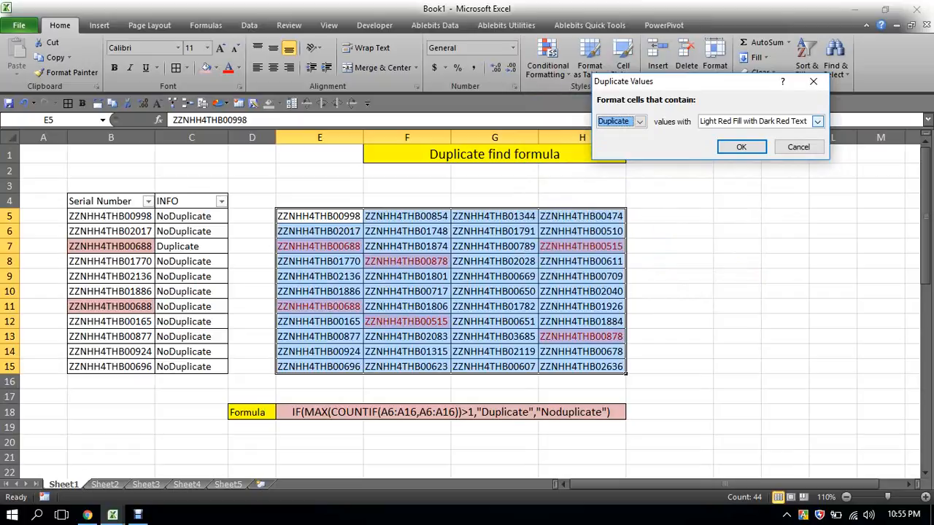
{"action": "left_click", "coordinate": [817, 122]}
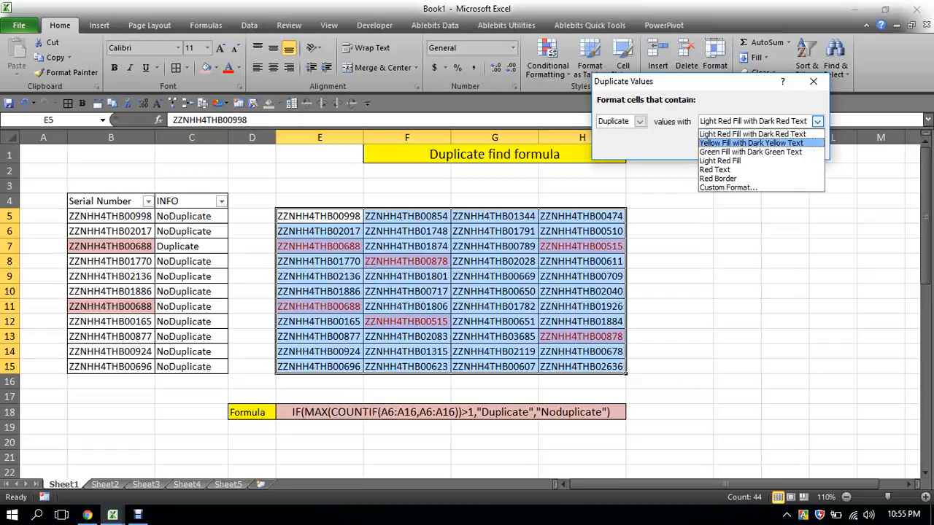
{"action": "left_click", "coordinate": [752, 134]}
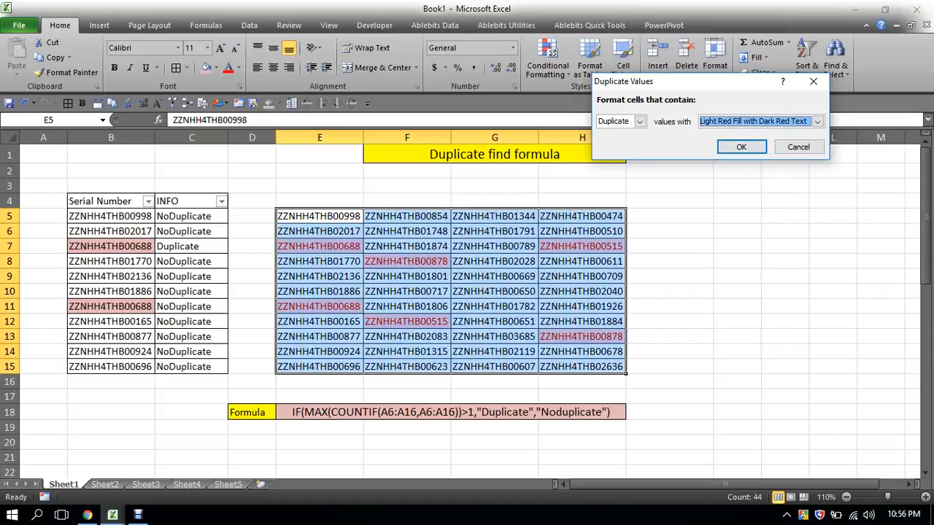
{"action": "left_click", "coordinate": [741, 148]}
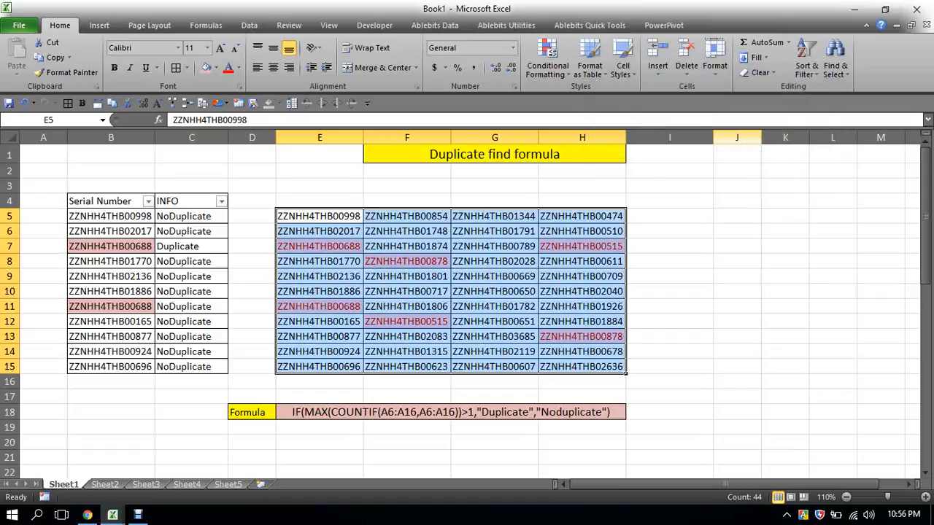
Step: Examine the highlighted duplicate serial numbers in E7, E11, F8, F12 and H7
{"action": "left_click", "coordinate": [670, 291]}
{"action": "left_click", "coordinate": [319, 247]}
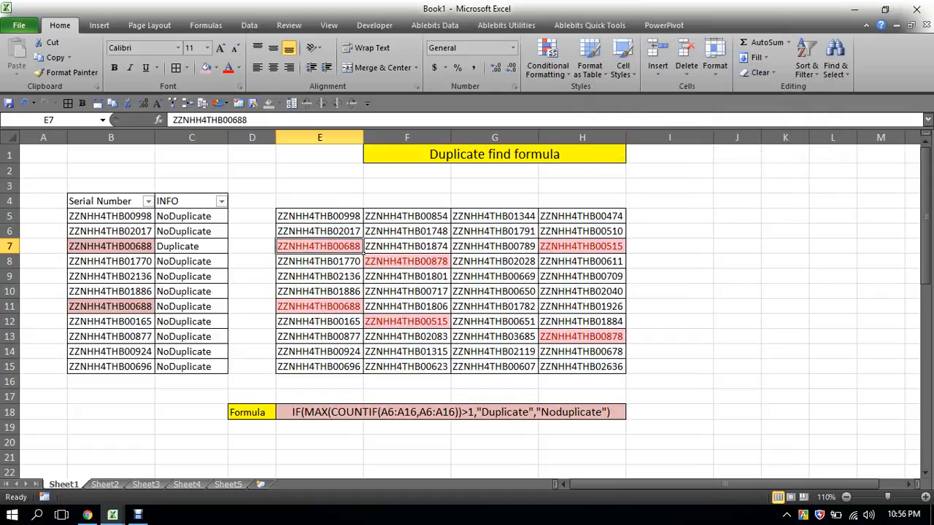
{"action": "left_click", "coordinate": [319, 306]}
{"action": "left_click", "coordinate": [407, 261]}
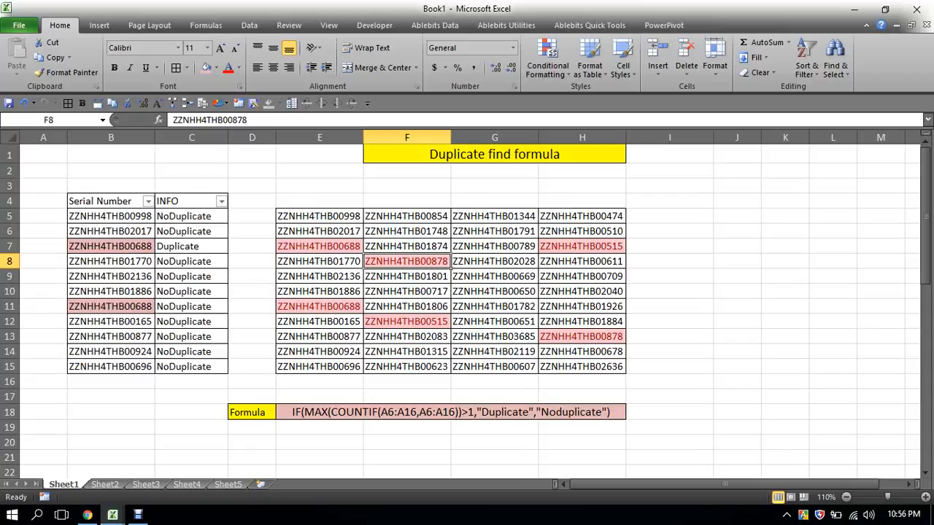
{"action": "left_click", "coordinate": [407, 322]}
{"action": "left_click", "coordinate": [624, 250]}
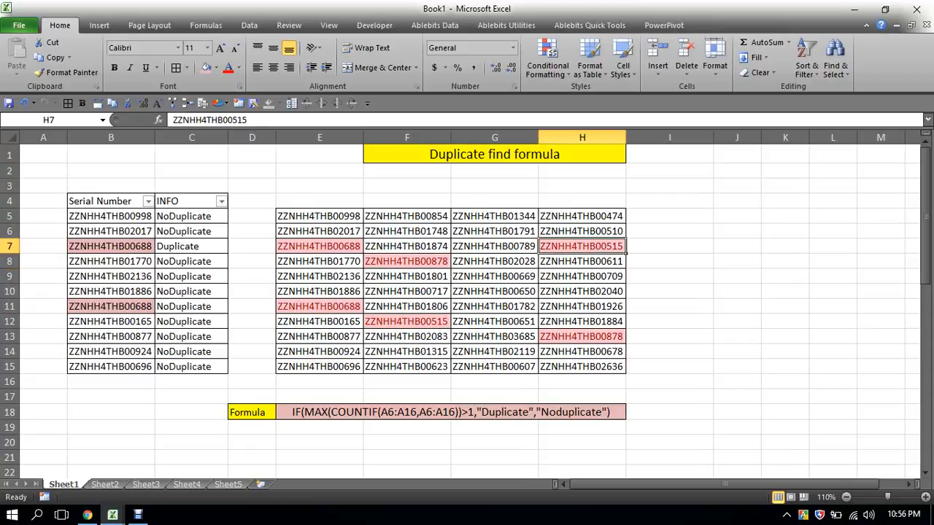
Step: Copy the serial number from G10 into G12 to create a test duplicate
{"action": "left_click", "coordinate": [536, 292]}
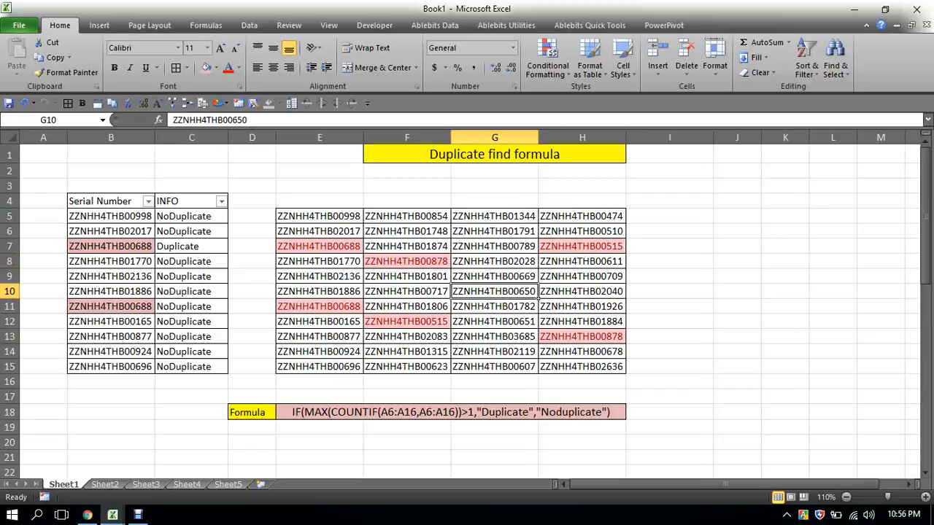
{"action": "key", "text": "ctrl+c"}
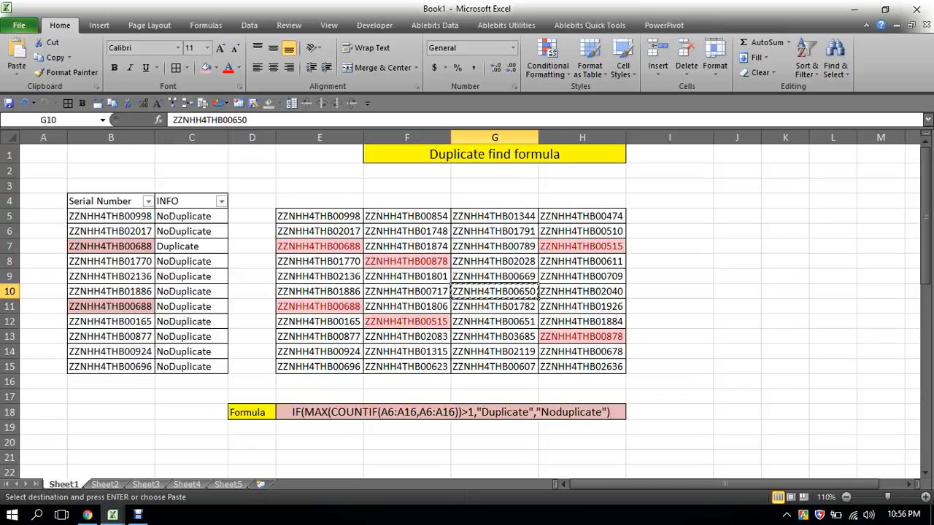
{"action": "left_click", "coordinate": [536, 324]}
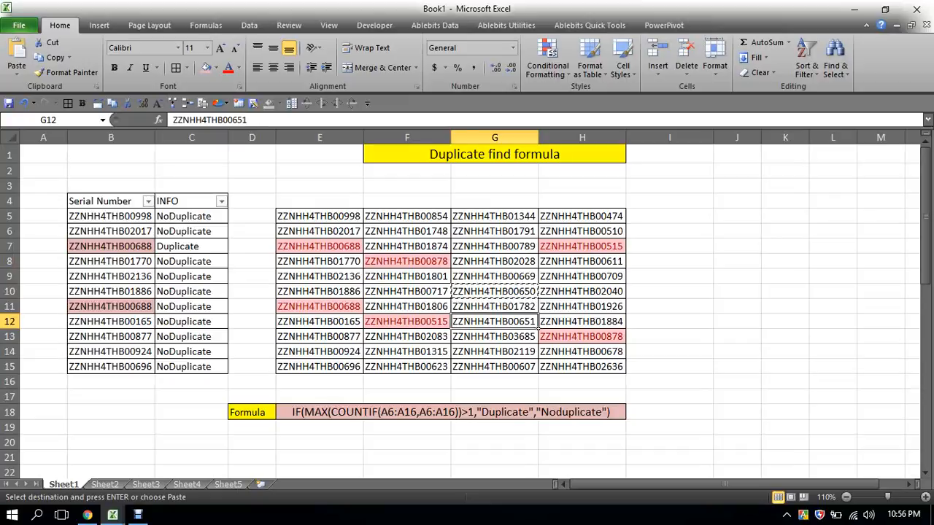
{"action": "key", "text": "ctrl+v"}
{"action": "left_click", "coordinate": [669, 277]}
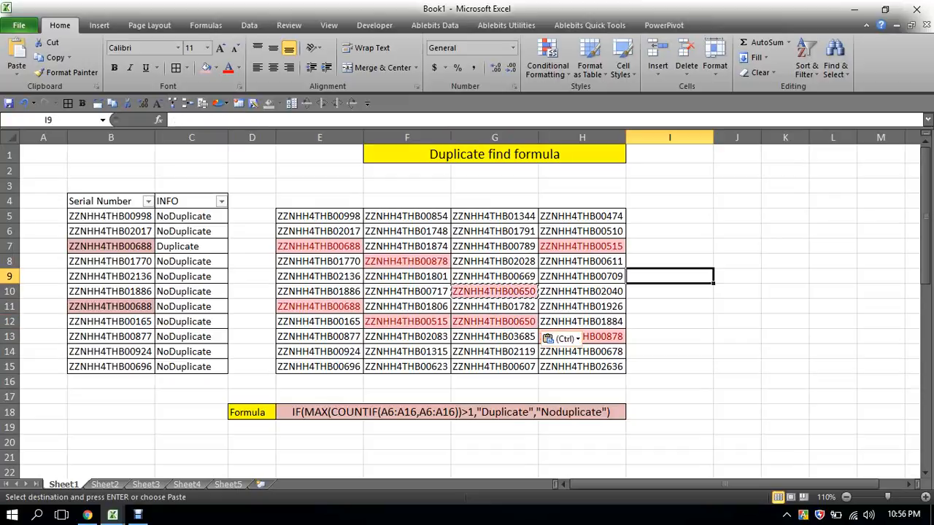
Step: Copy the serial number from G5 into G7 as another test duplicate
{"action": "left_click", "coordinate": [494, 216]}
{"action": "key", "text": "ctrl+c"}
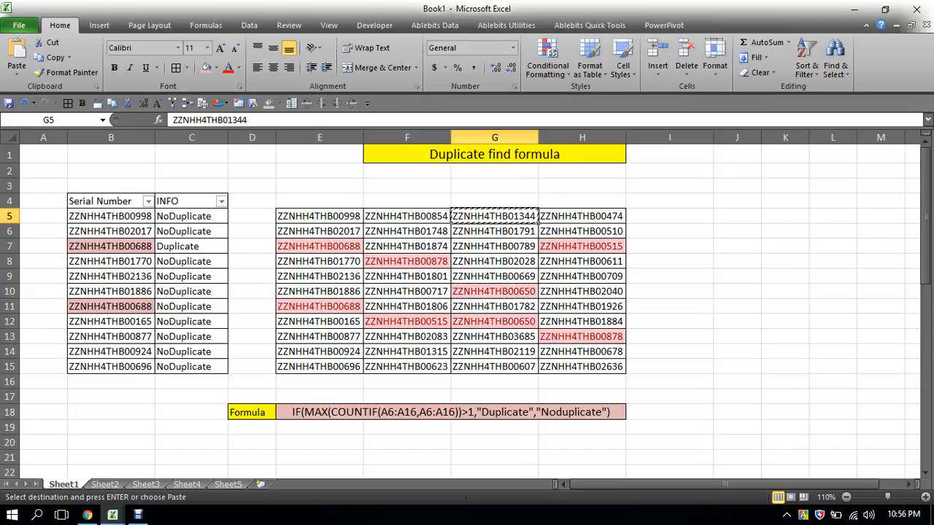
{"action": "left_click", "coordinate": [535, 248]}
{"action": "key", "text": "ctrl+v"}
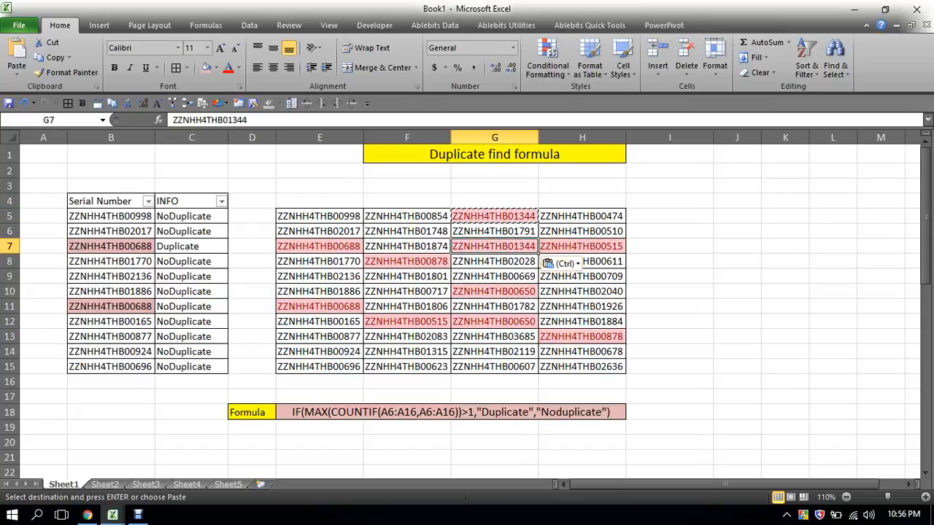
{"action": "left_click", "coordinate": [737, 261]}
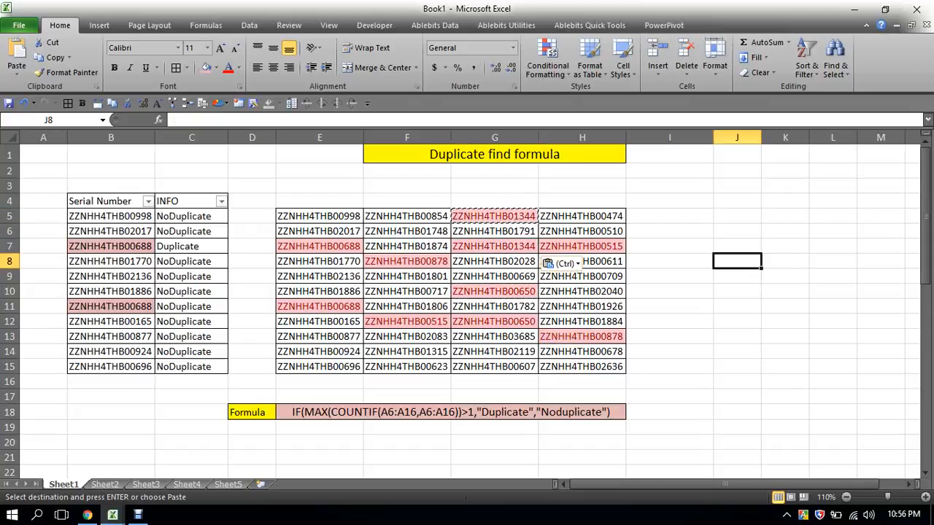
Step: Review the Duplicate Values conditional formatting options for E5:H15 without applying another rule
{"action": "left_click_drag", "start_coordinate": [319, 217], "coordinate": [582, 366]}
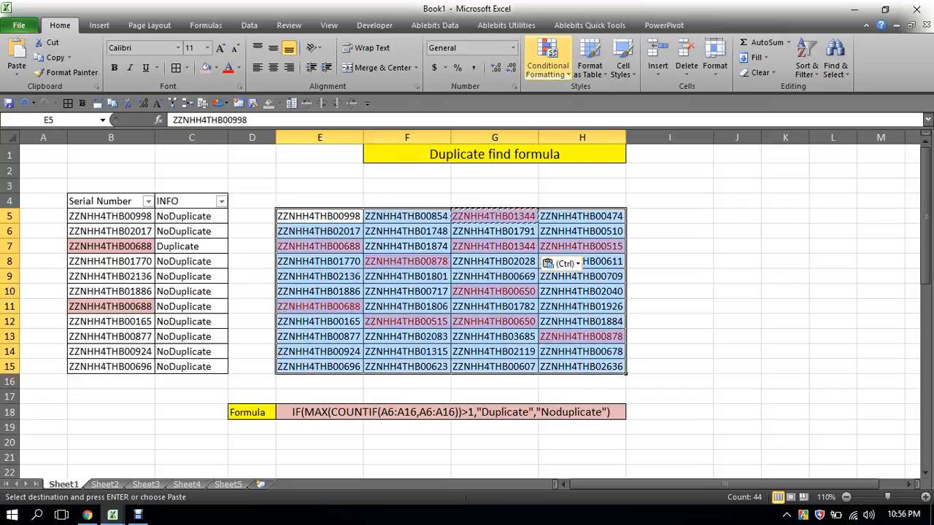
{"action": "left_click", "coordinate": [547, 62]}
{"action": "mouse_move", "coordinate": [592, 96]}
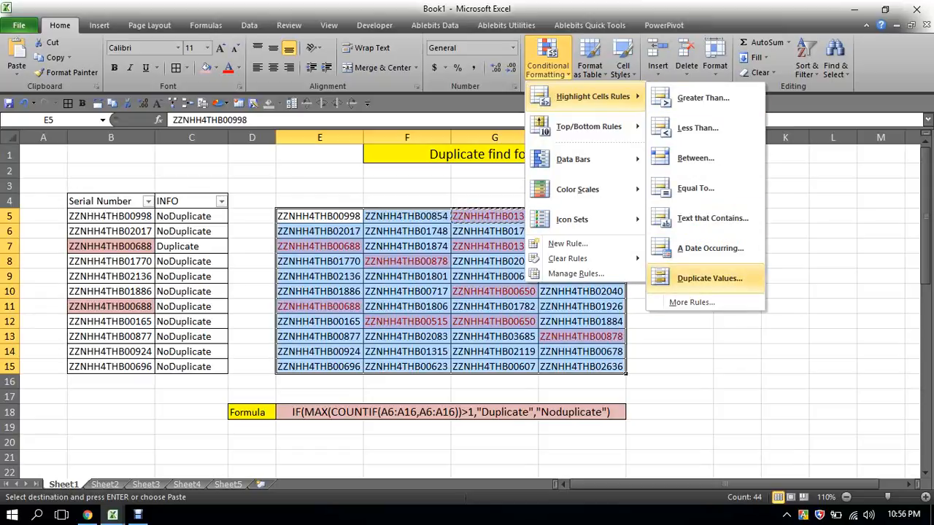
{"action": "left_click", "coordinate": [709, 278]}
{"action": "left_click", "coordinate": [813, 82]}
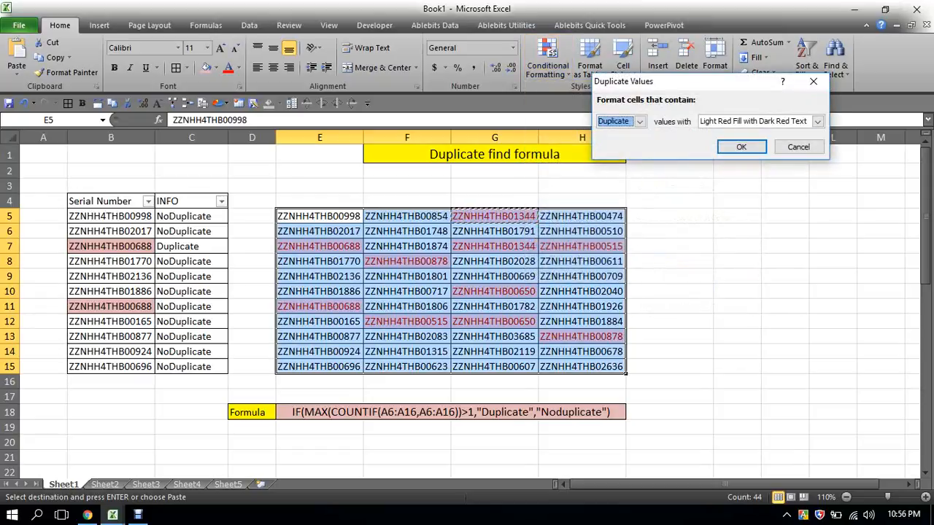
{"action": "left_click", "coordinate": [785, 336]}
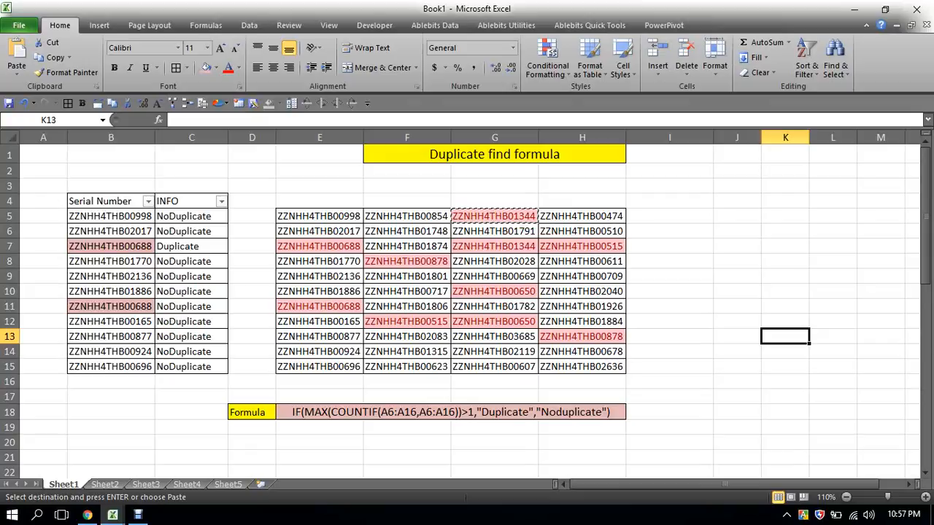
Step: Find all occurrences of the serial number from E5 on the sheet and go to the match in column E
{"action": "left_click", "coordinate": [320, 216]}
{"action": "key", "text": "ctrl+c"}
{"action": "key", "text": "ctrl+f"}
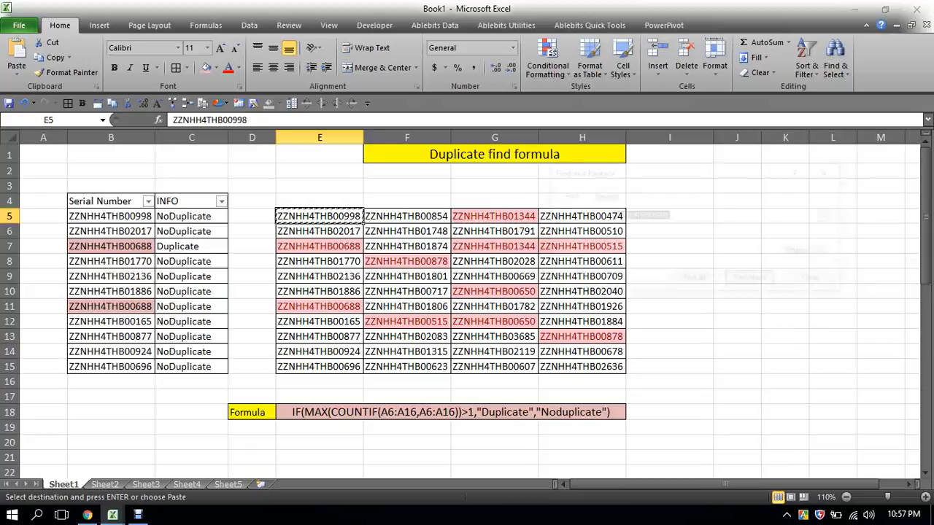
{"action": "key", "text": "ctrl+v"}
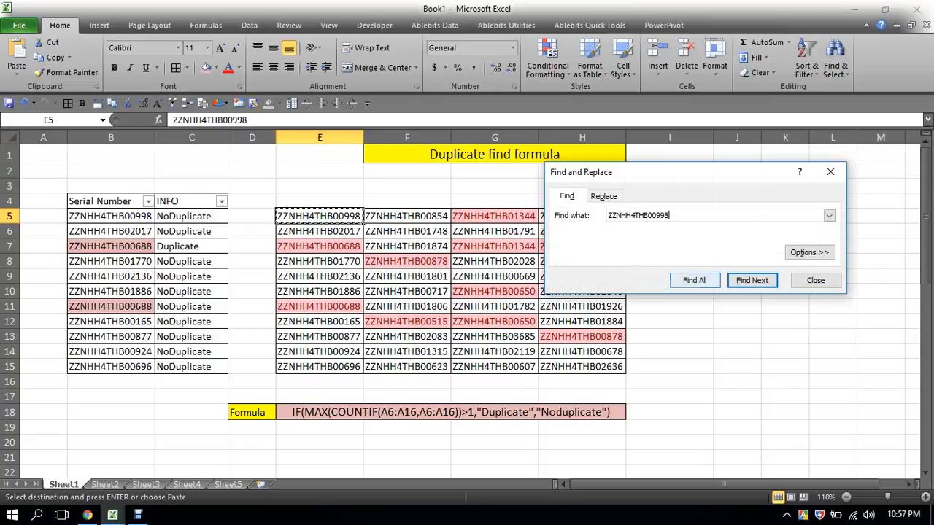
{"action": "left_click", "coordinate": [694, 280]}
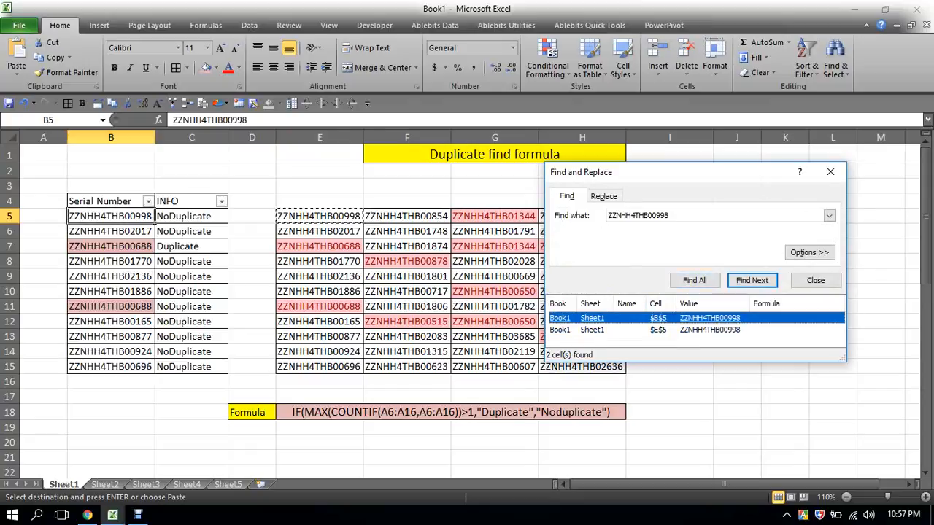
{"action": "left_click", "coordinate": [693, 329]}
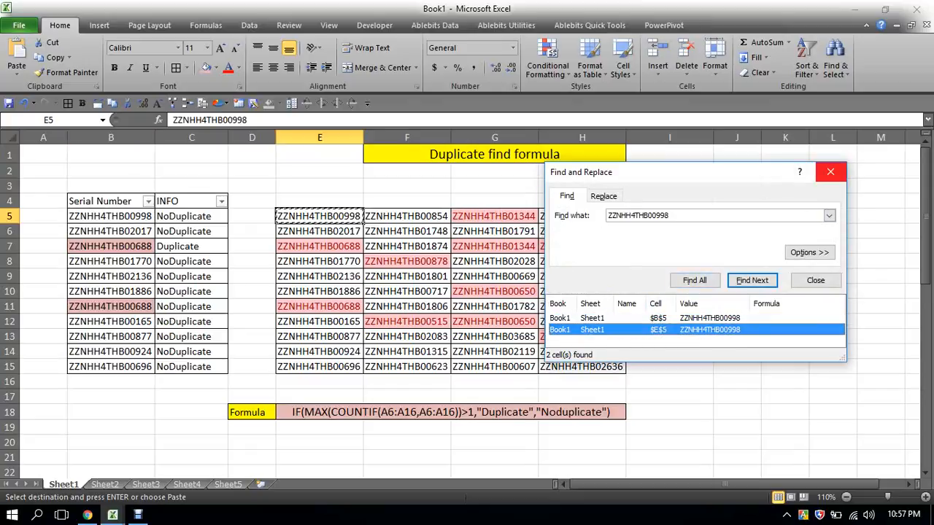
{"action": "left_click", "coordinate": [830, 171]}
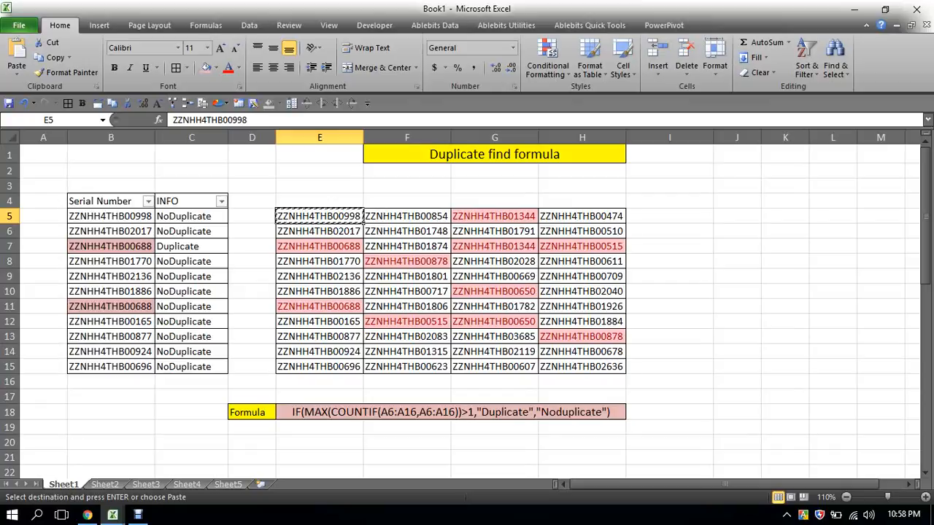
{"action": "left_click", "coordinate": [138, 515]}
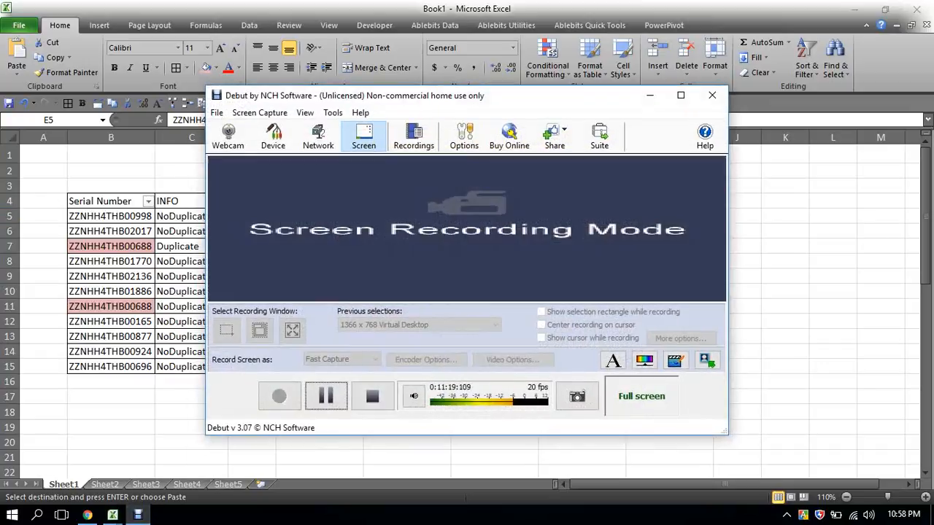